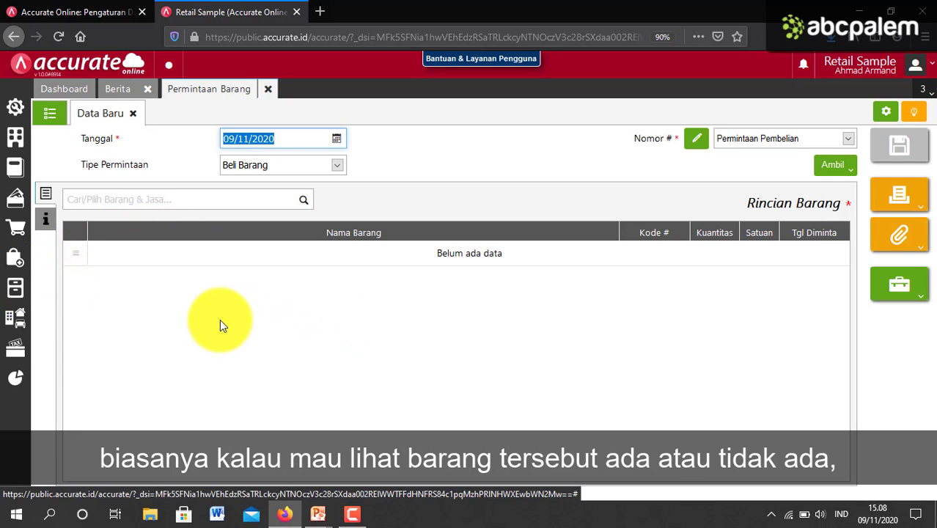
- Look through the stock quantities in the Barang & Jasa list, and return to the goods request form
{"action": "left_click", "coordinate": [16, 288]}
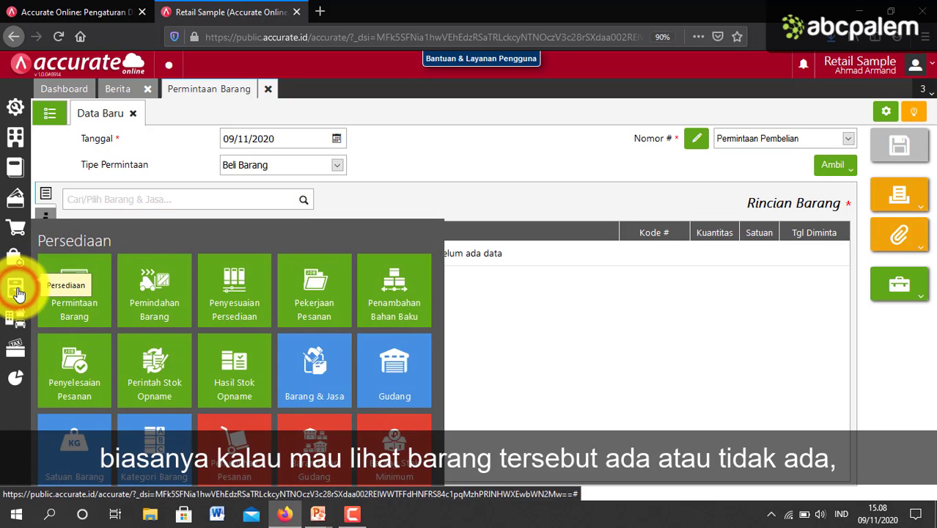
{"action": "left_click", "coordinate": [331, 376]}
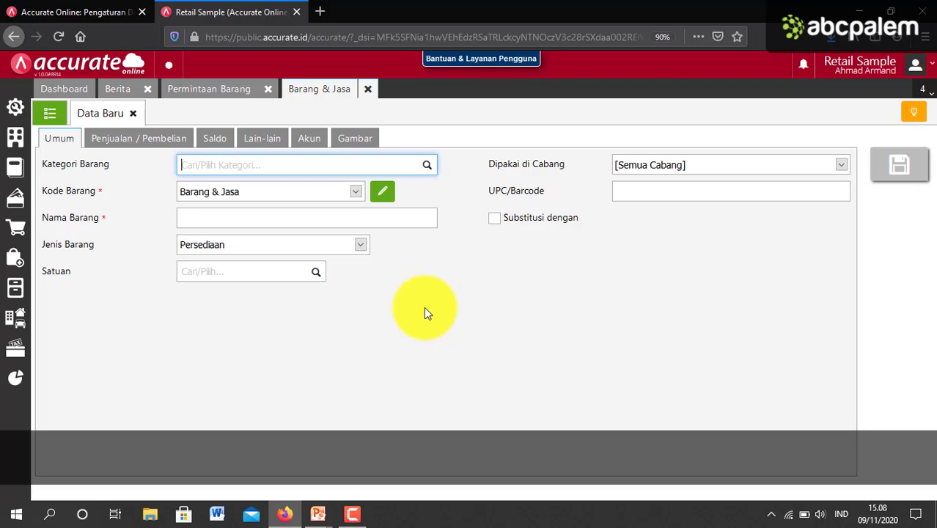
{"action": "left_click", "coordinate": [133, 113]}
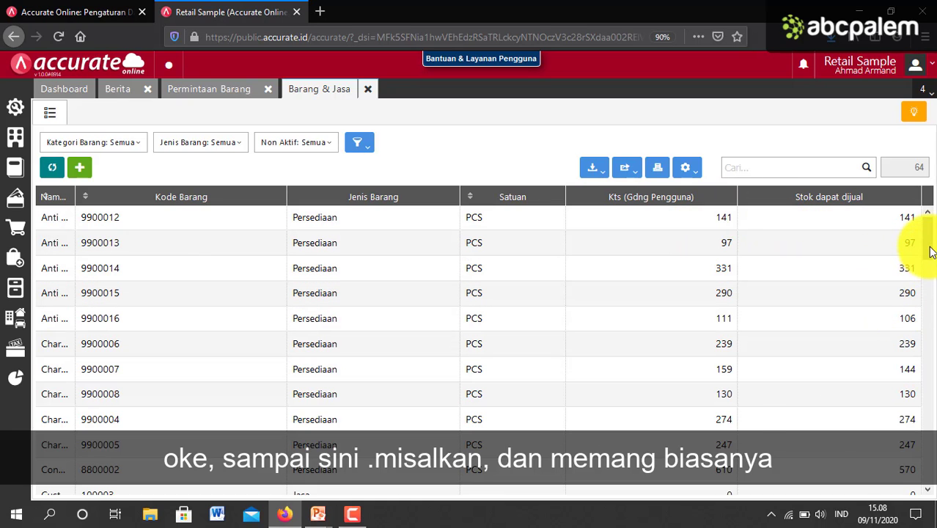
{"action": "left_click_drag", "start_coordinate": [927, 245], "coordinate": [930, 276]}
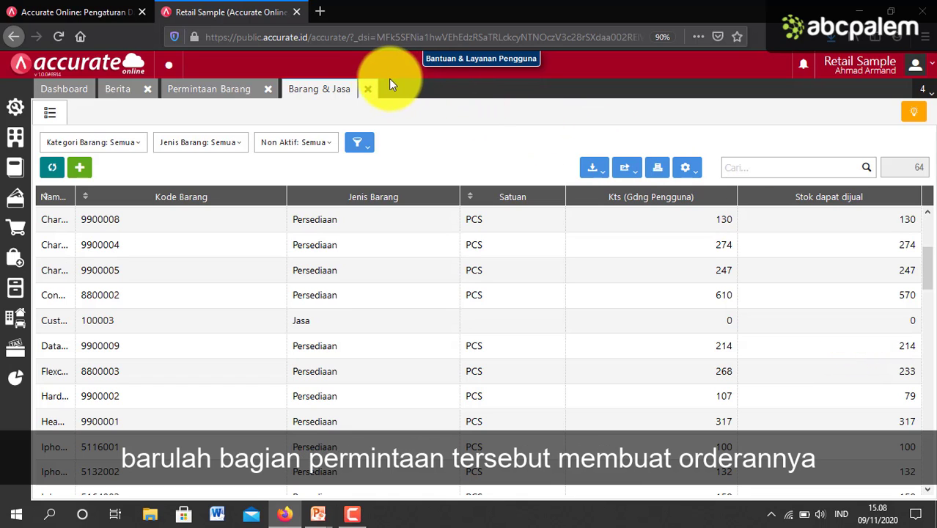
{"action": "left_click", "coordinate": [368, 89]}
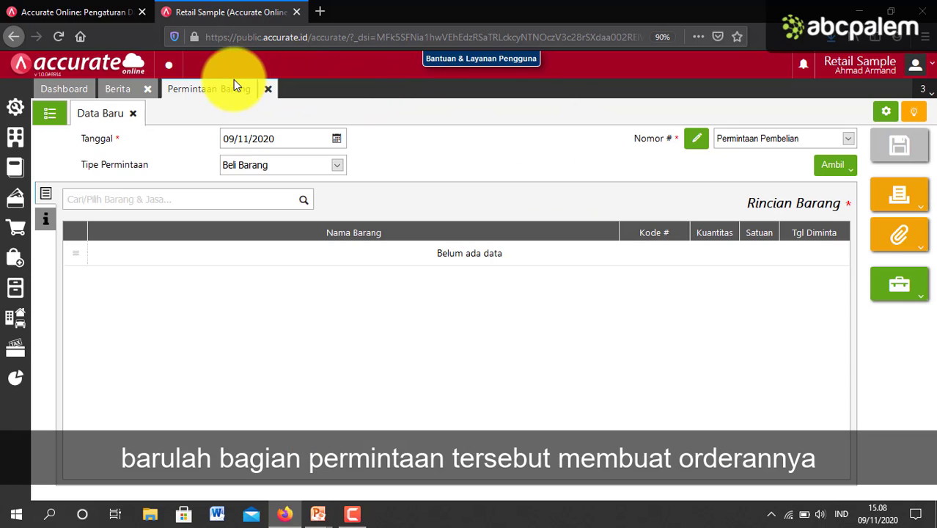
- Keep the request type as Beli Barang and add Anti Gores Iphone 5 with a quantity of 100 PCS
{"action": "left_click", "coordinate": [336, 164]}
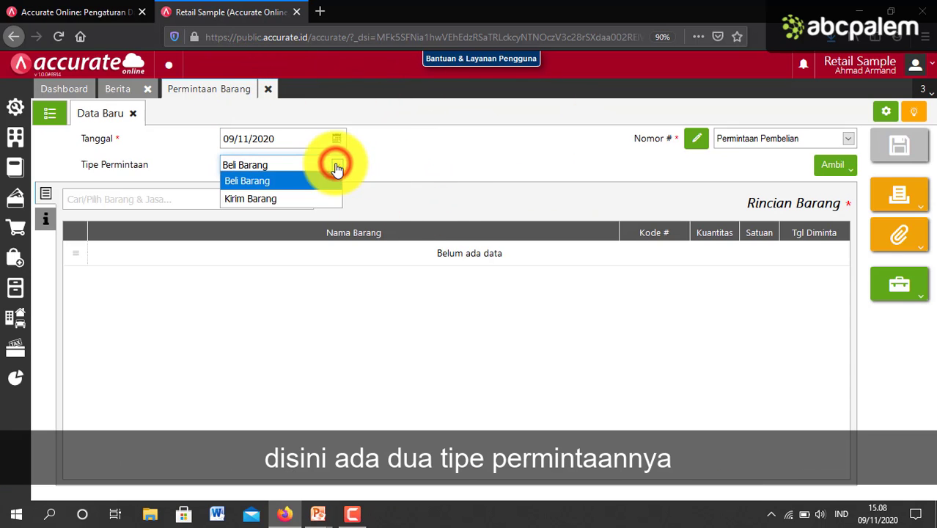
{"action": "left_click", "coordinate": [447, 170]}
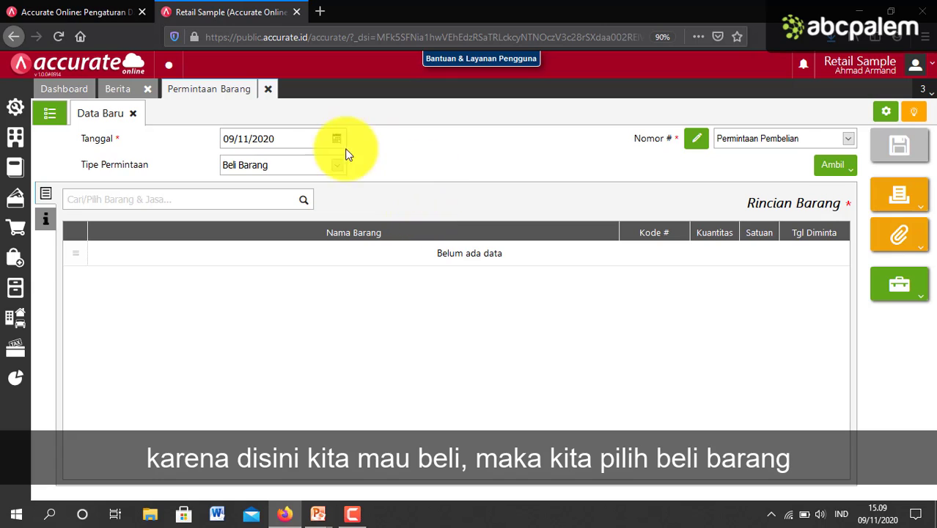
{"action": "left_click", "coordinate": [304, 203]}
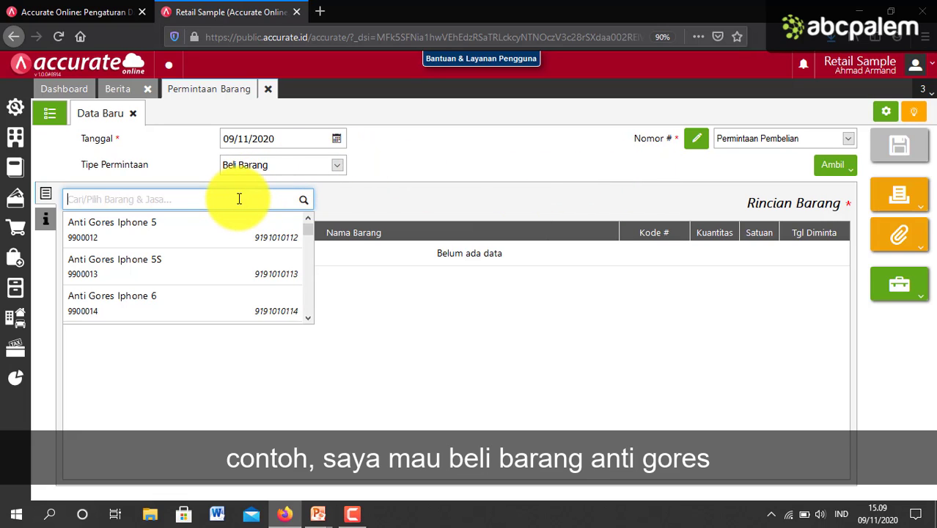
{"action": "left_click", "coordinate": [196, 232]}
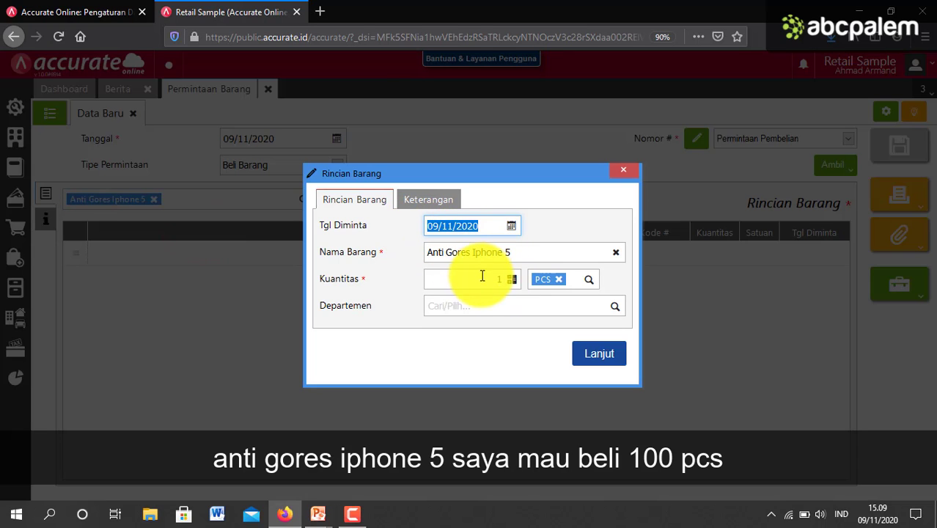
{"action": "left_click_drag", "start_coordinate": [481, 276], "coordinate": [515, 290]}
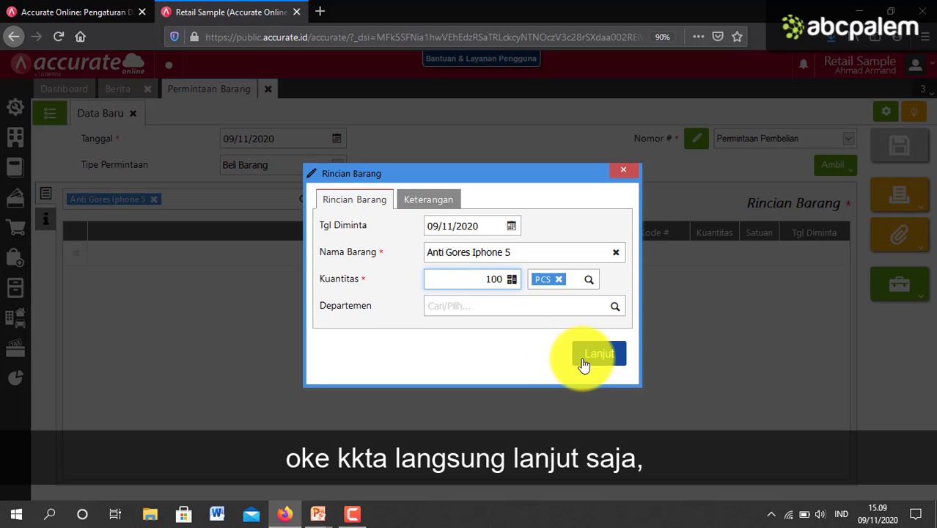
{"action": "left_click", "coordinate": [511, 226]}
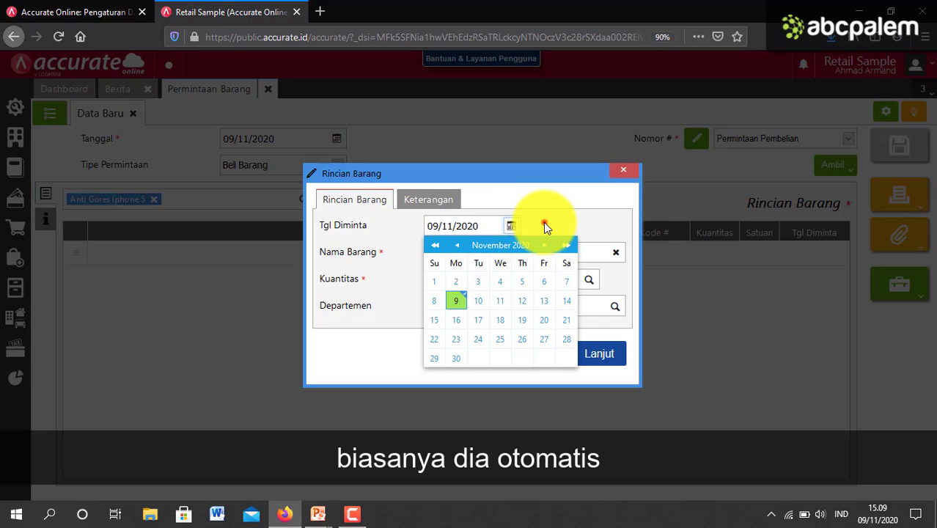
{"action": "left_click", "coordinate": [544, 226]}
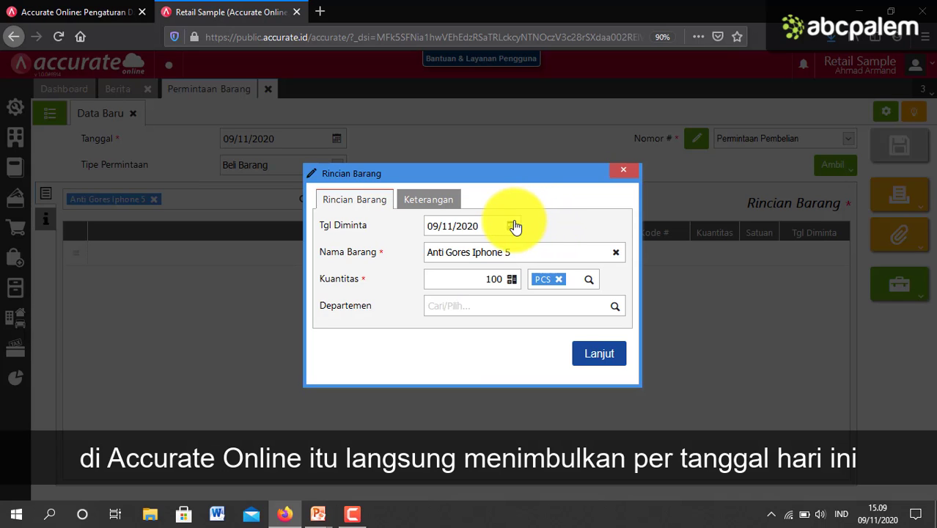
{"action": "left_click", "coordinate": [511, 229]}
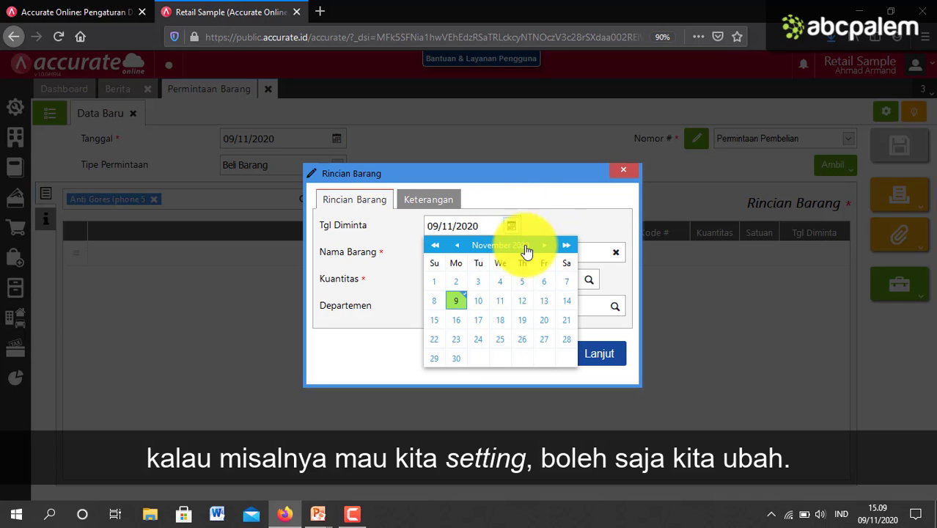
{"action": "left_click", "coordinate": [511, 226]}
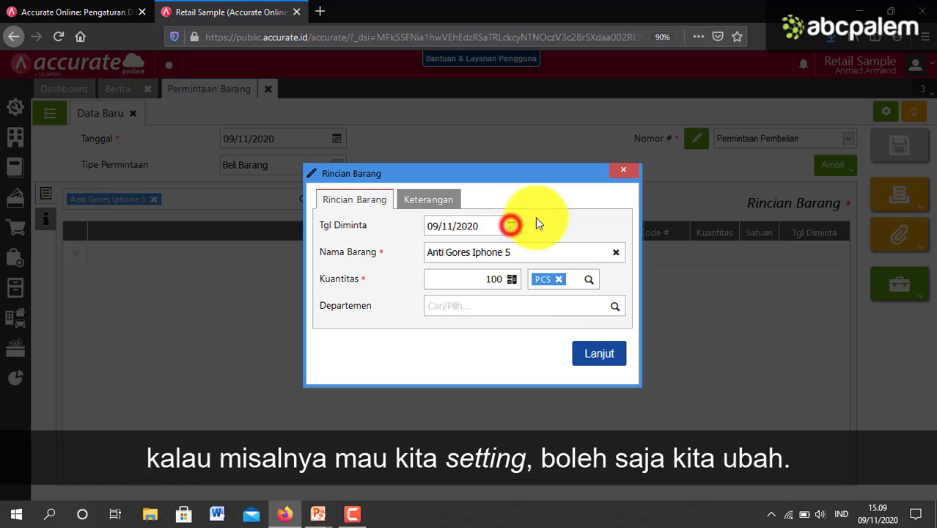
{"action": "left_click", "coordinate": [599, 355]}
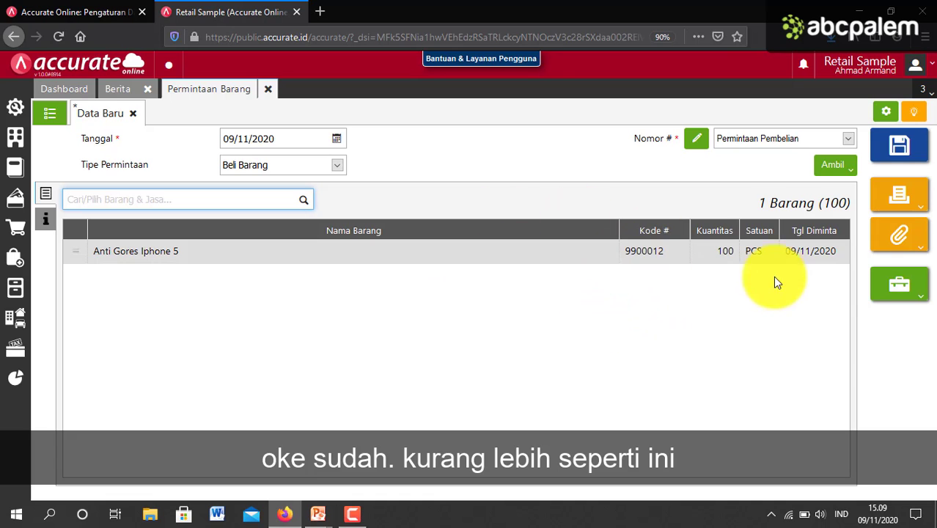
- Generate the purchase request's print preview, check the request's status in the Permintaan Barang list, and close the list
{"action": "left_click", "coordinate": [906, 195]}
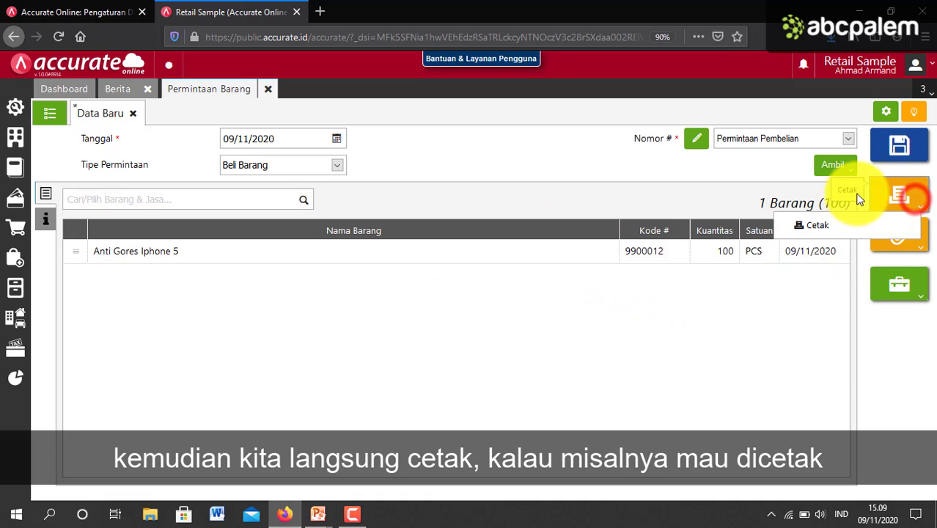
{"action": "left_click", "coordinate": [830, 226]}
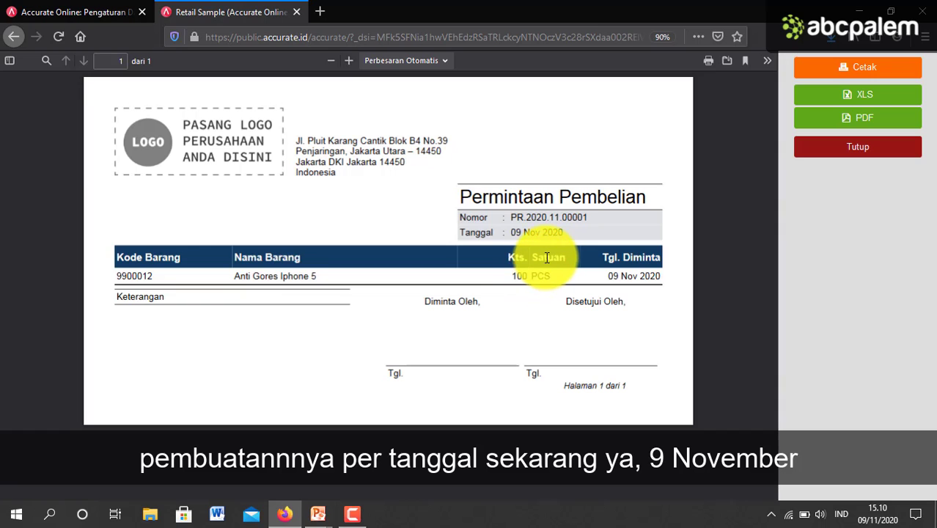
{"action": "left_click", "coordinate": [864, 148]}
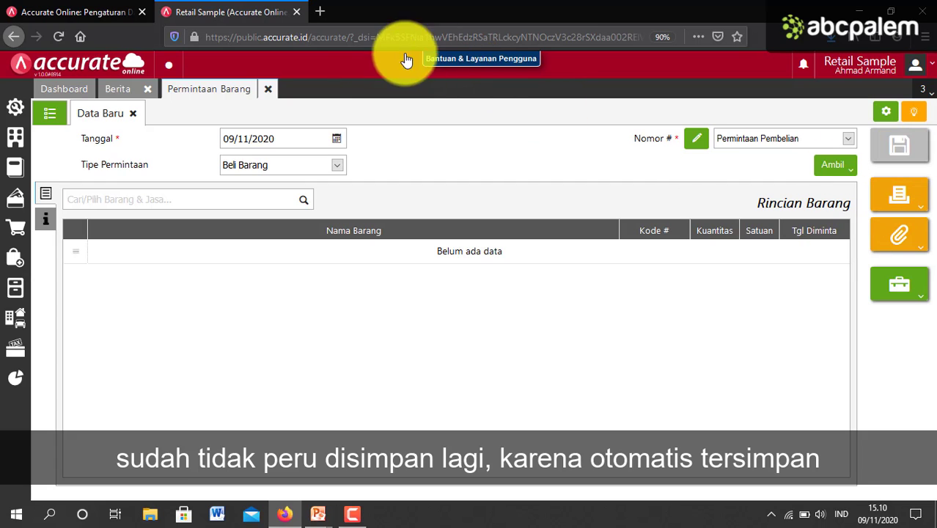
{"action": "left_click", "coordinate": [134, 115]}
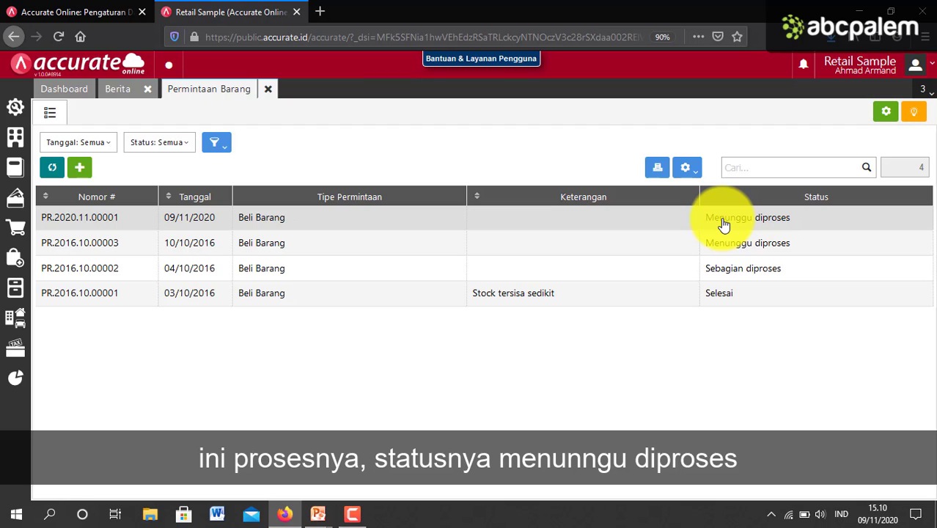
{"action": "left_click", "coordinate": [268, 89]}
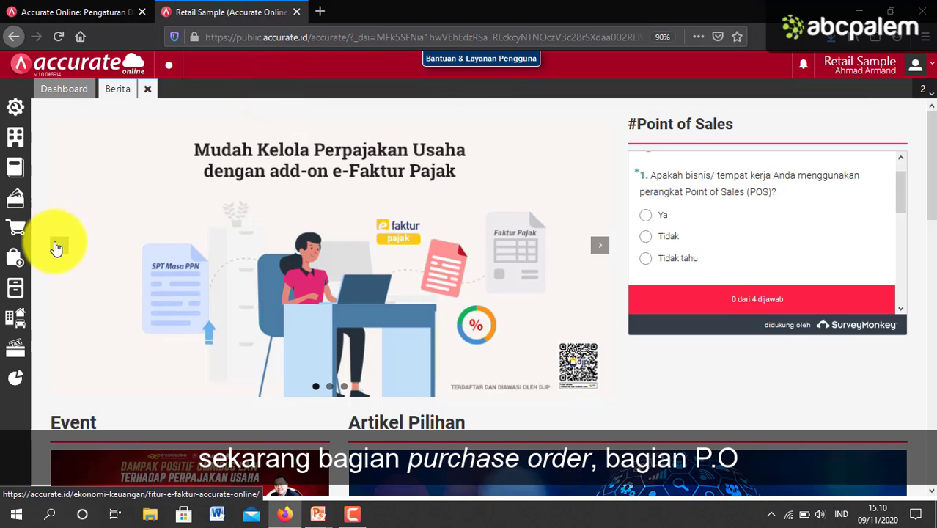
- Start a new Pesanan Pembelian and select Supplier Umum - Jakarta as its supplier
{"action": "left_click", "coordinate": [15, 260]}
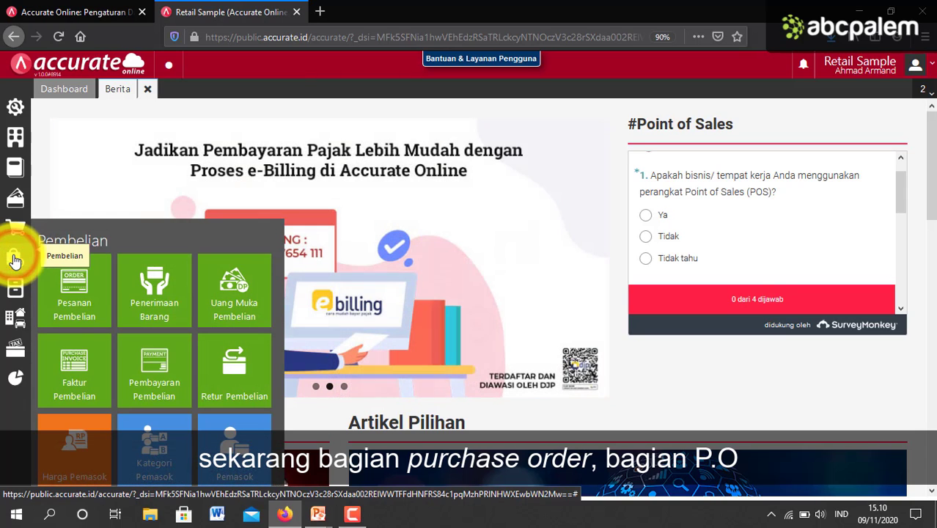
{"action": "left_click", "coordinate": [79, 303]}
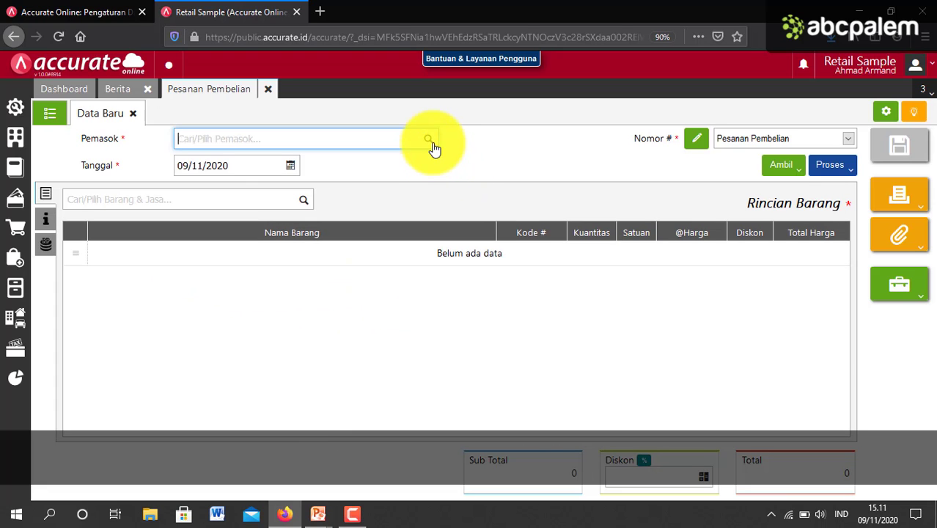
{"action": "left_click", "coordinate": [432, 147]}
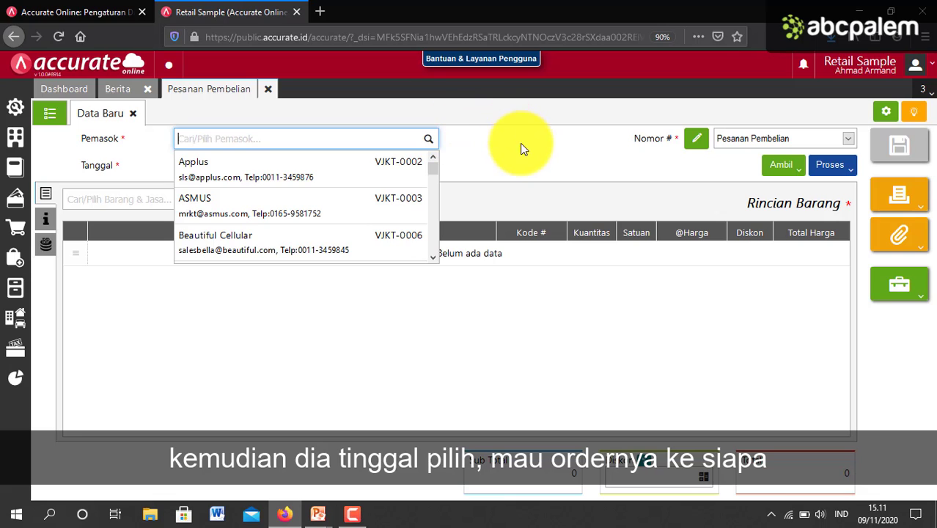
{"action": "left_click", "coordinate": [337, 134]}
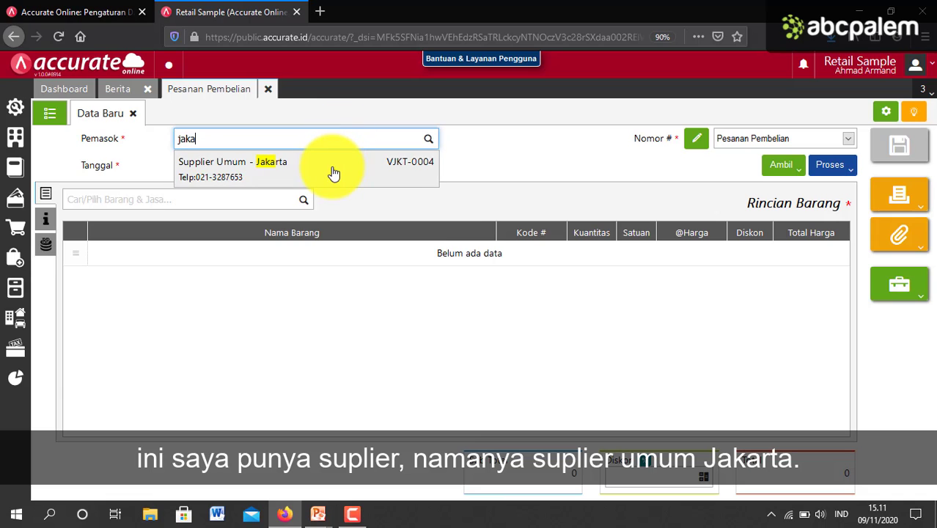
{"action": "left_click", "coordinate": [332, 171]}
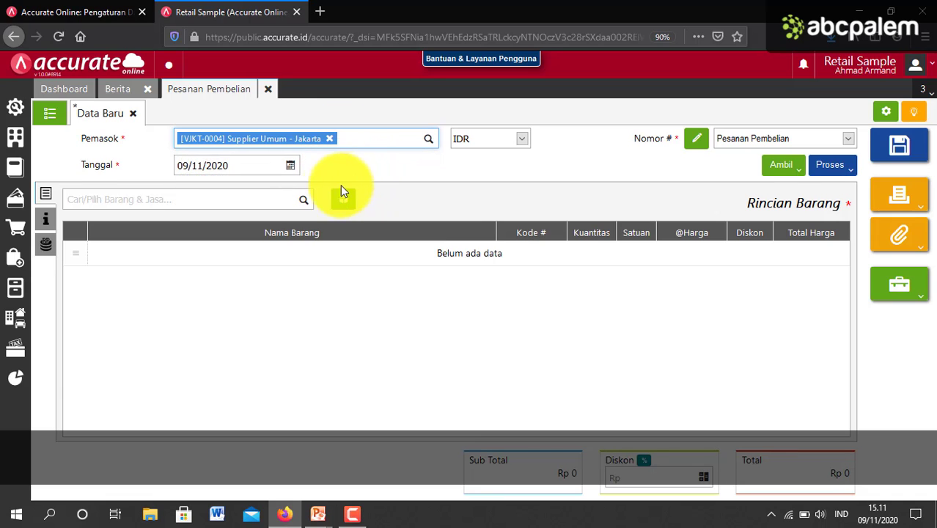
- Copy the Anti Gores Iphone 5 item into the purchase order from the goods request dated 09/11/2020
{"action": "left_click", "coordinate": [302, 202]}
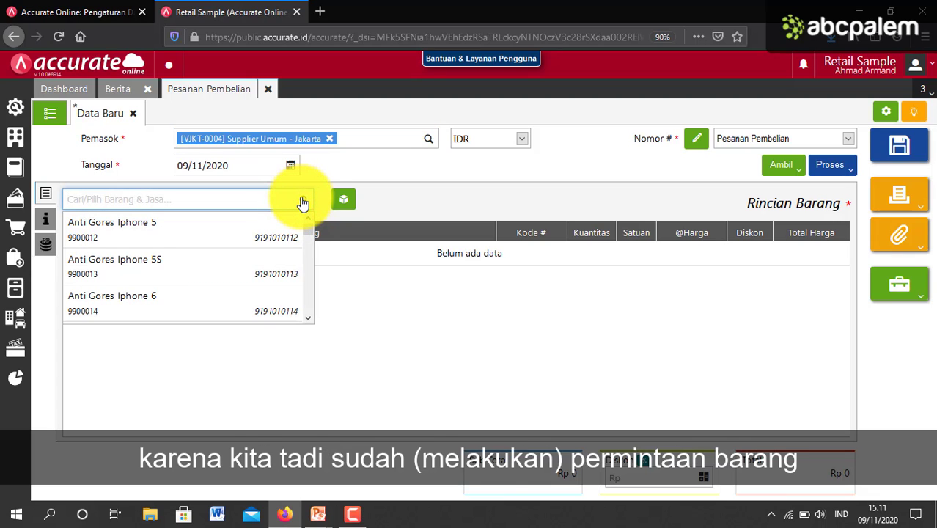
{"action": "left_click", "coordinate": [800, 173]}
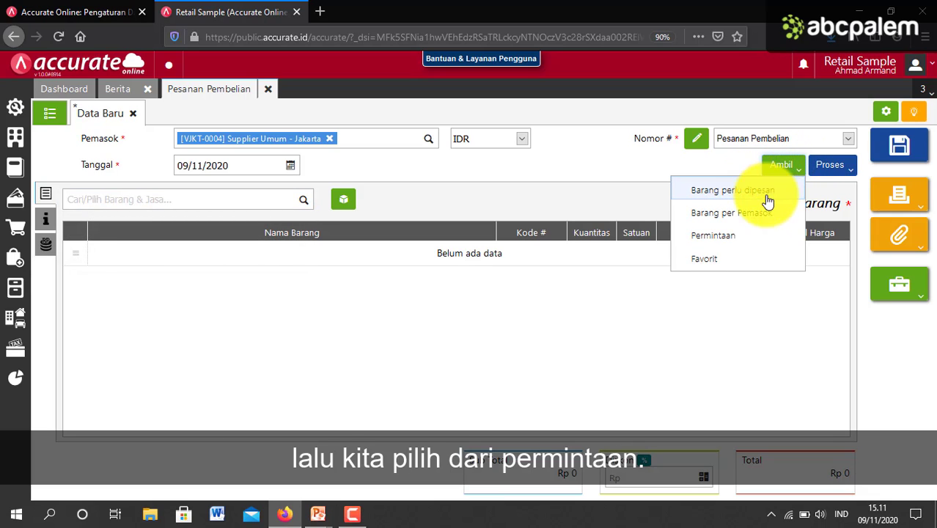
{"action": "left_click", "coordinate": [739, 236]}
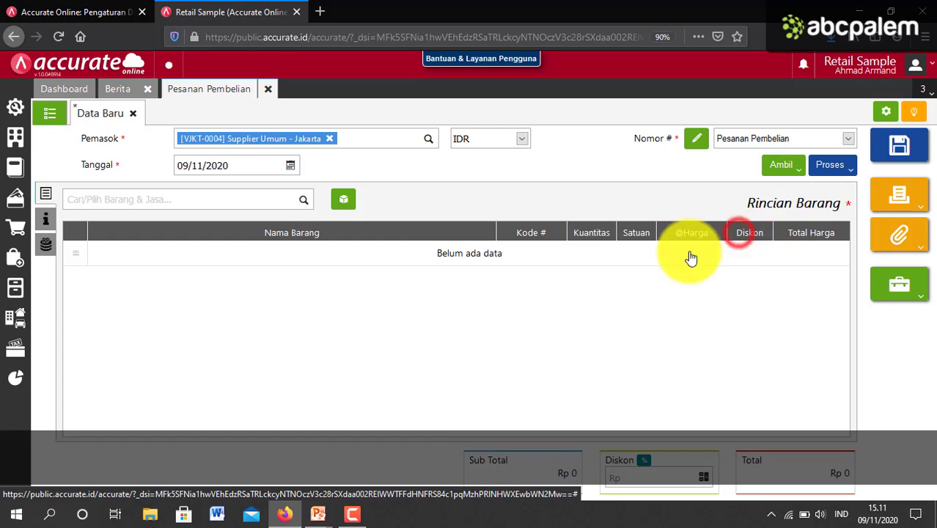
{"action": "left_click", "coordinate": [505, 179]}
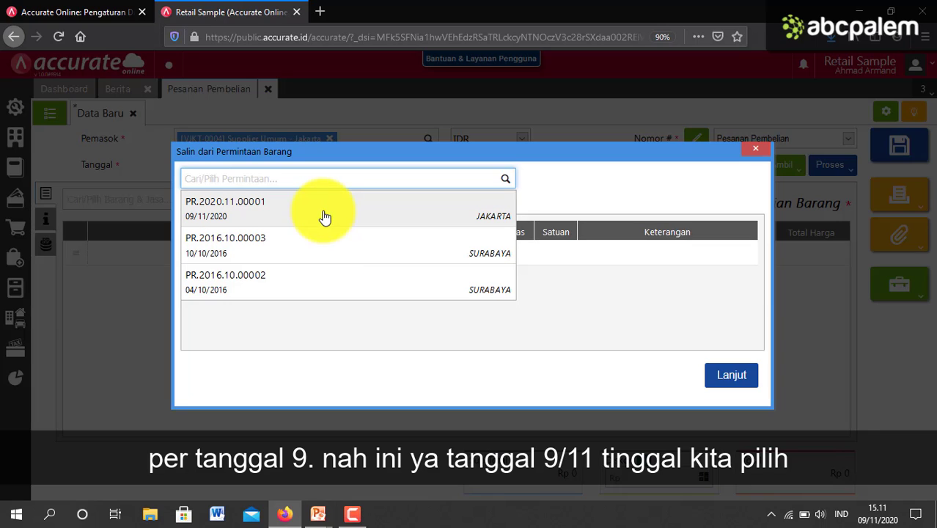
{"action": "left_click", "coordinate": [325, 212]}
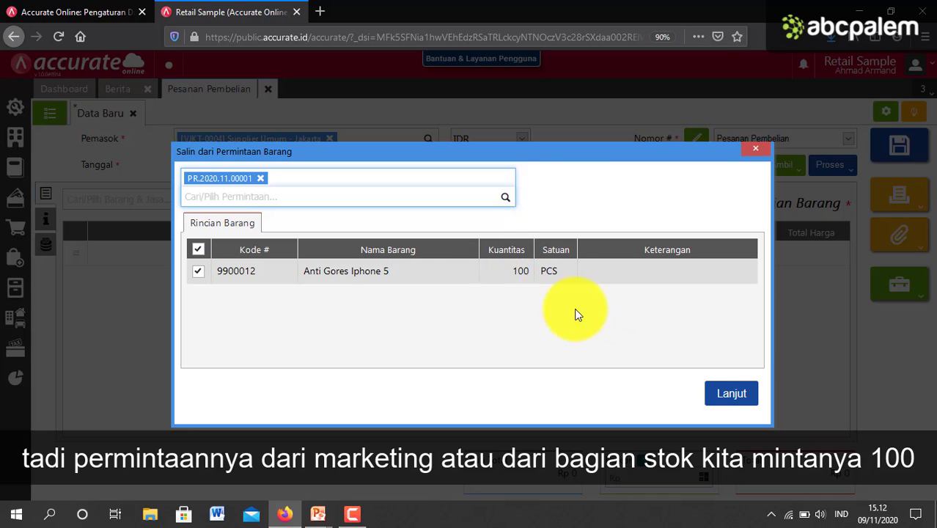
{"action": "left_click", "coordinate": [720, 390]}
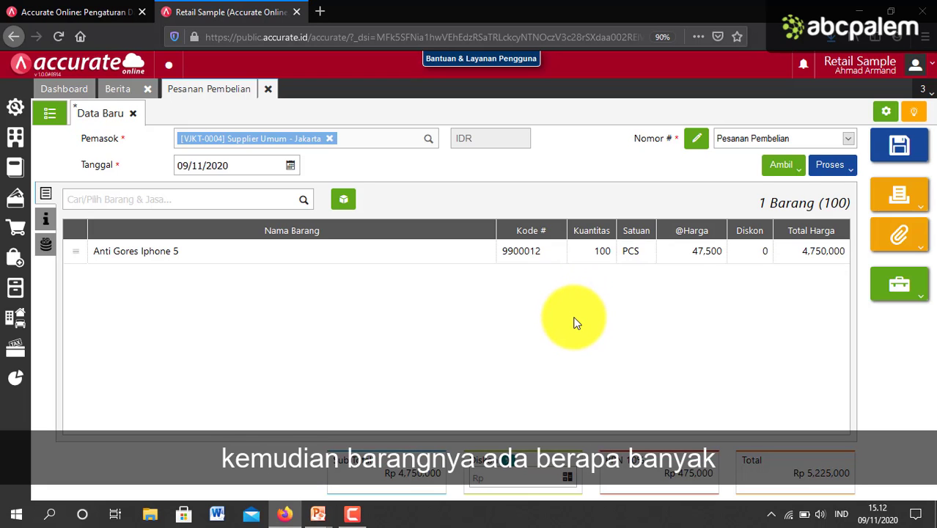
- Try quantities of 80 and 120 PCS for Anti Gores Iphone 5, restore 100 PCS, and accept the item details
{"action": "left_click", "coordinate": [593, 265]}
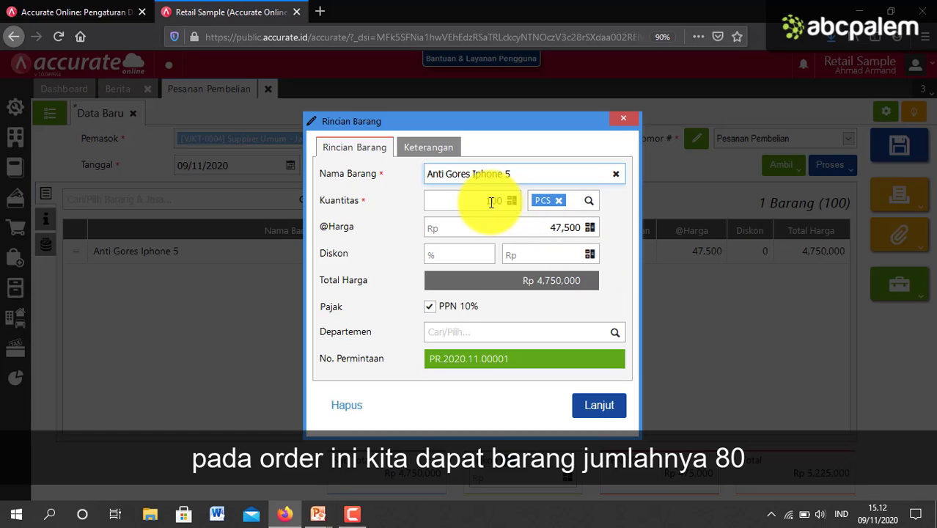
{"action": "left_click_drag", "start_coordinate": [483, 199], "coordinate": [497, 200]}
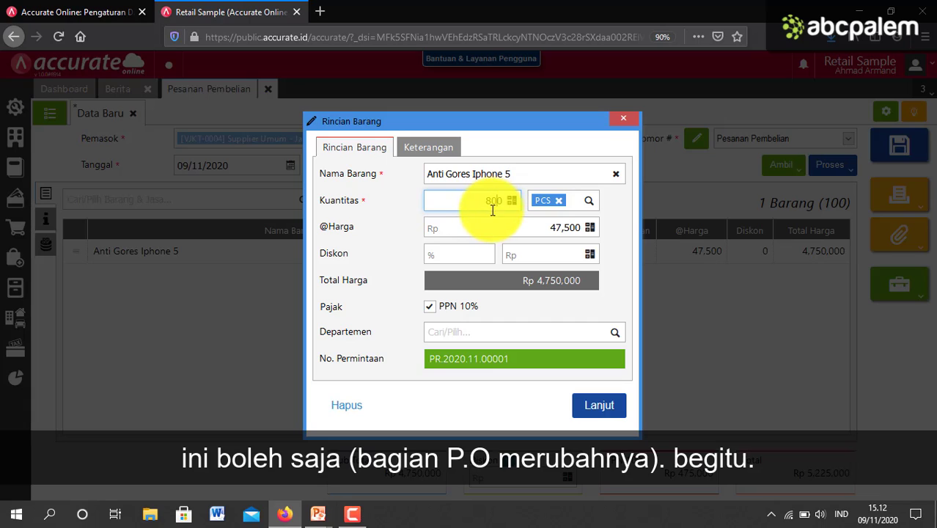
{"action": "type", "text": "8"}
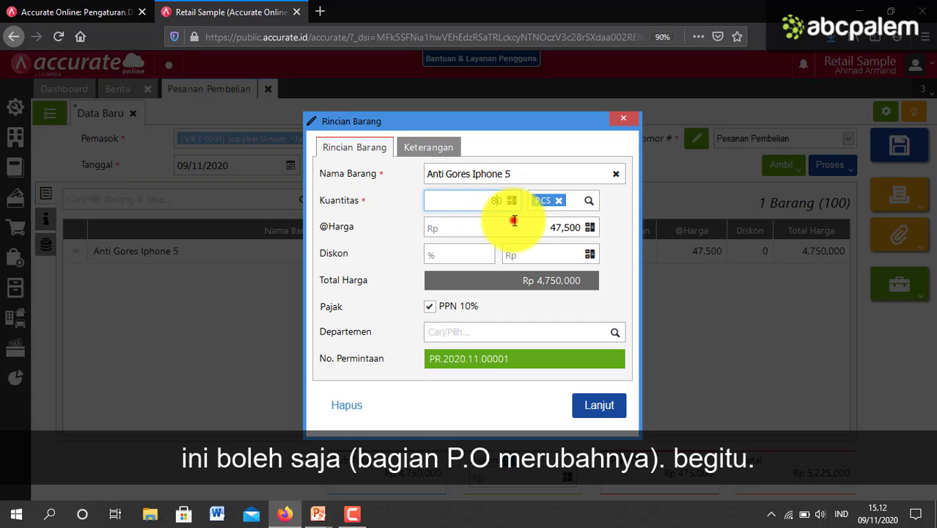
{"action": "left_click", "coordinate": [514, 224]}
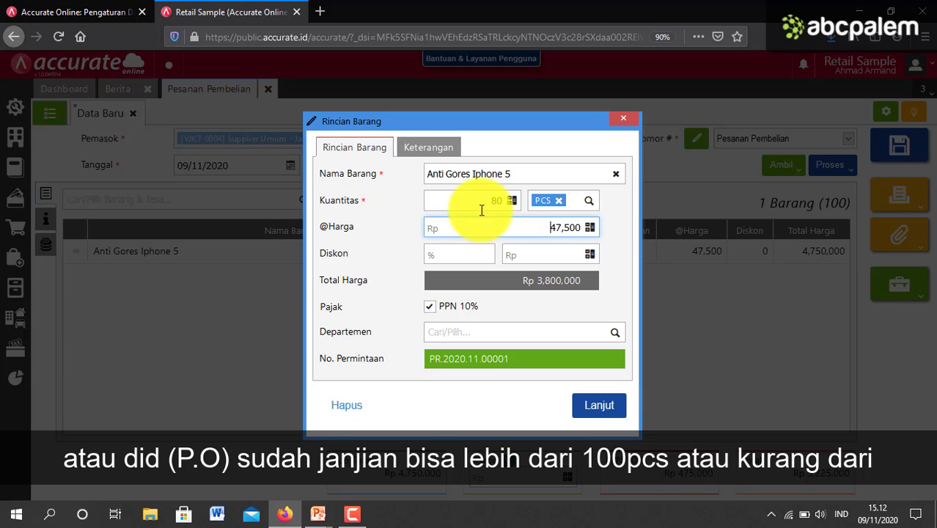
{"action": "left_click", "coordinate": [494, 203]}
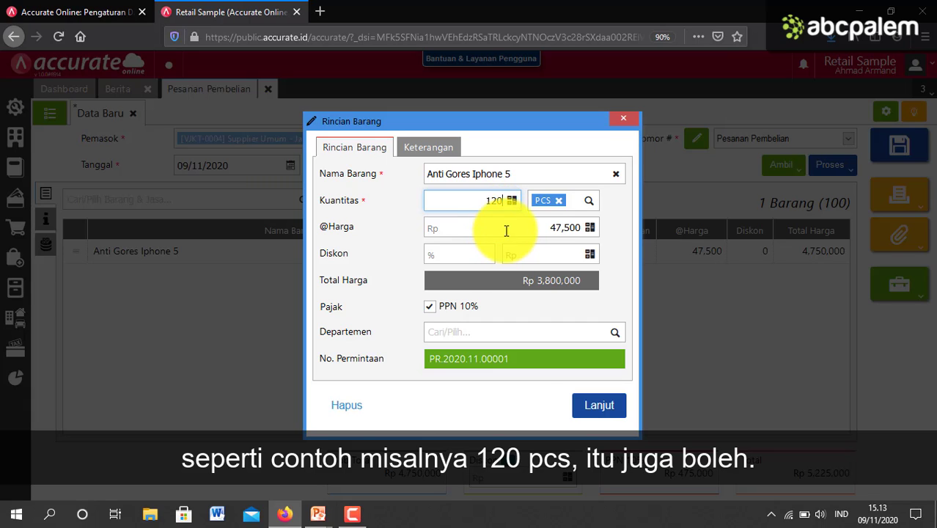
{"action": "left_click", "coordinate": [503, 230]}
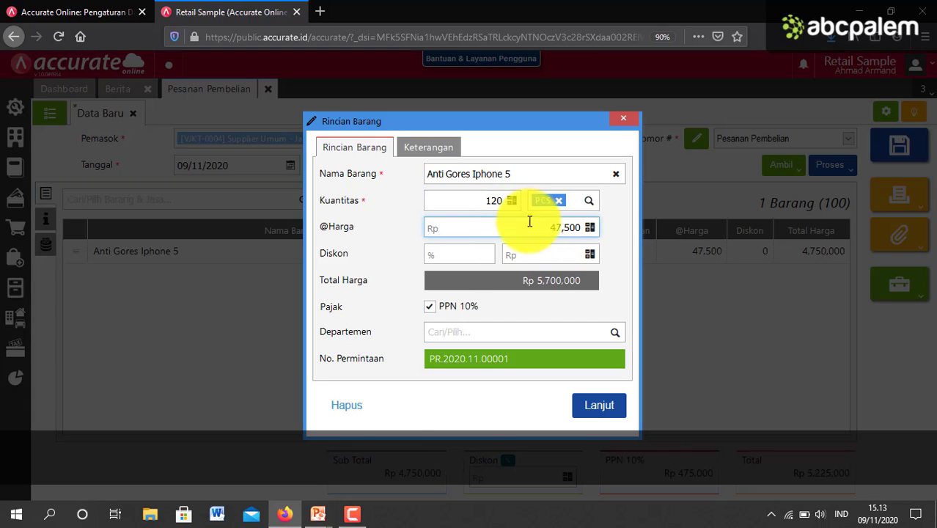
{"action": "left_click", "coordinate": [487, 204]}
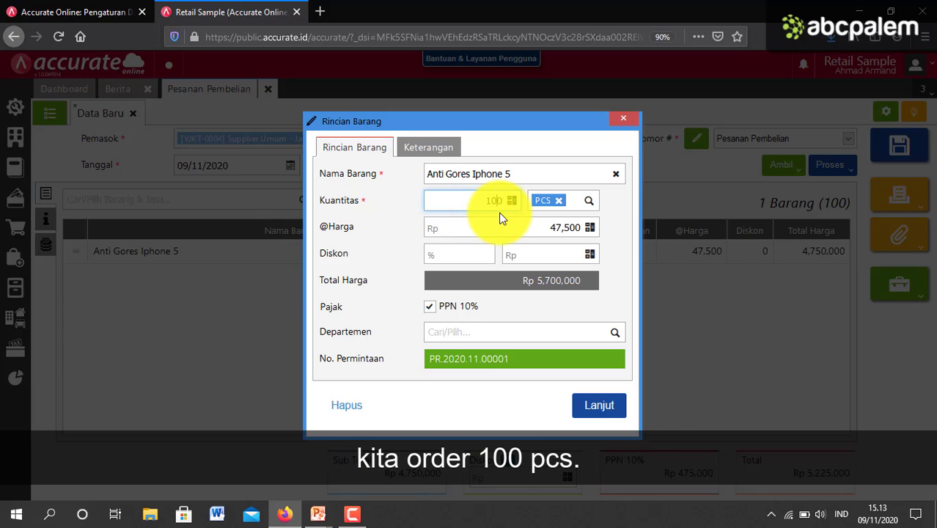
{"action": "left_click", "coordinate": [599, 405]}
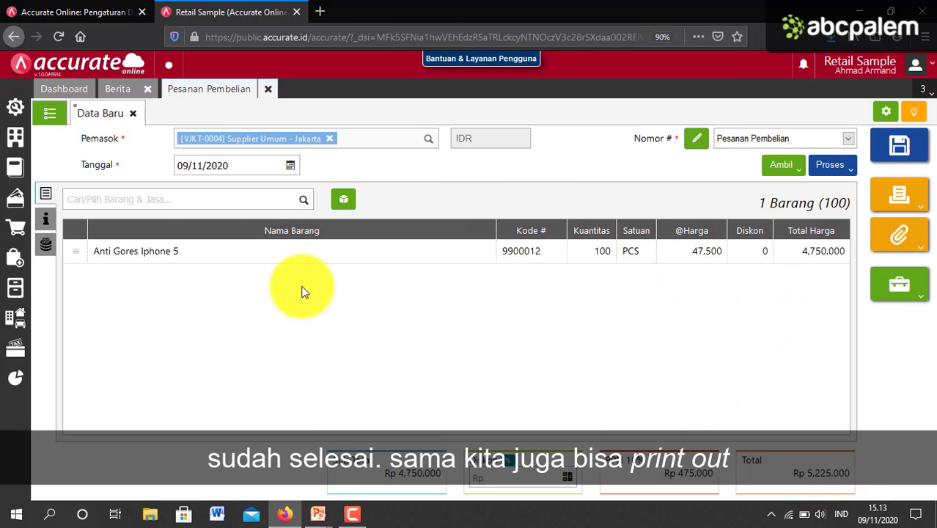
- Generate the purchase order's print preview, close it, and check the order's status in the Pesanan Pembelian list
{"action": "left_click", "coordinate": [920, 208]}
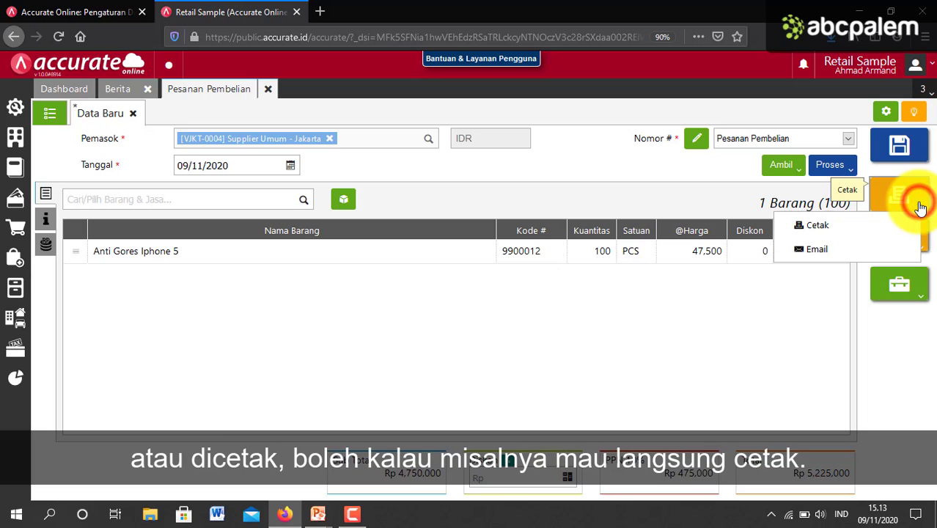
{"action": "left_click", "coordinate": [843, 227]}
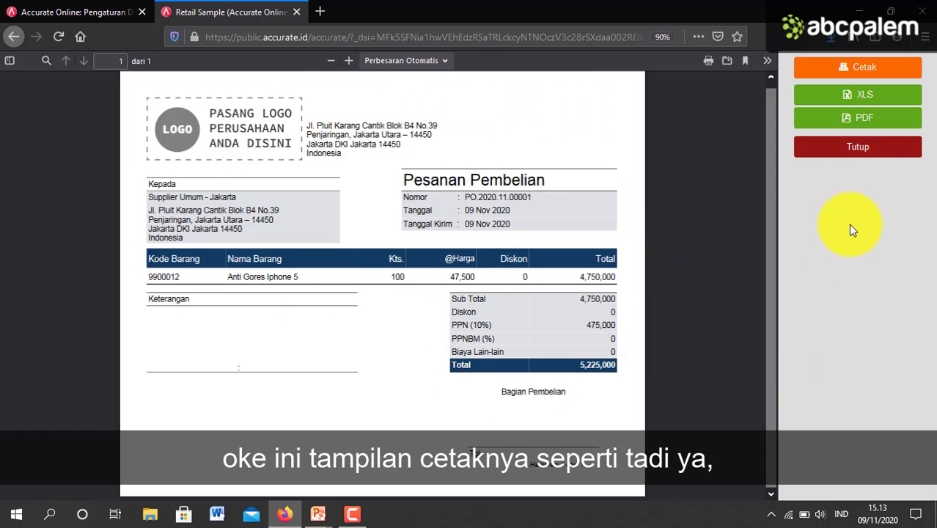
{"action": "left_click", "coordinate": [863, 149]}
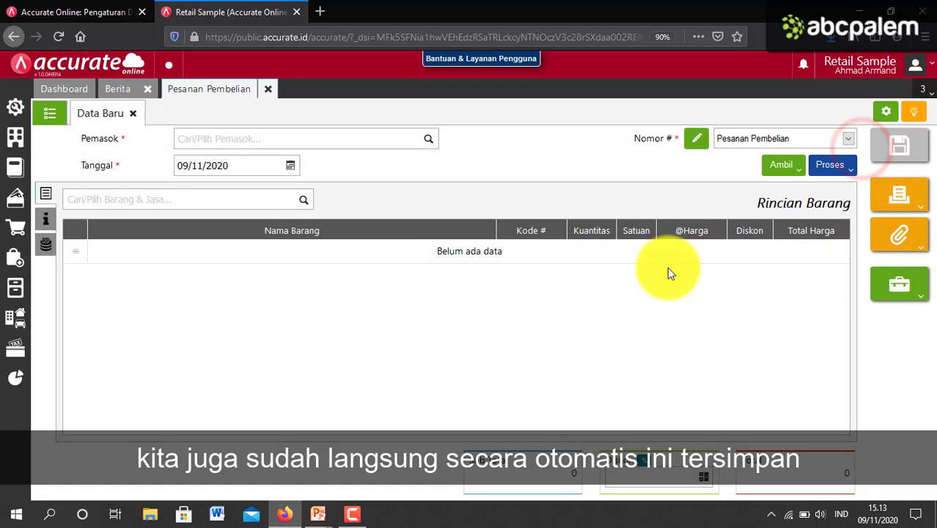
{"action": "left_click", "coordinate": [133, 113]}
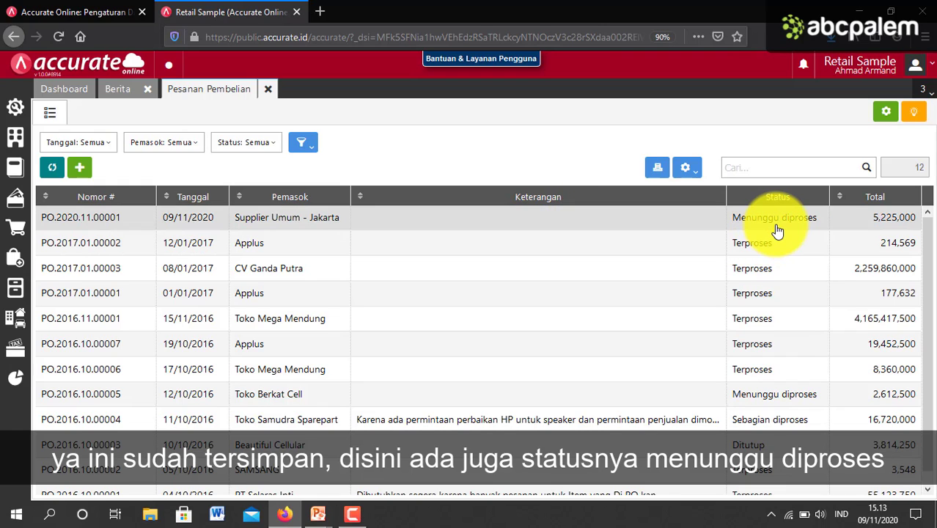
- Check the goods request's status in the Permintaan Barang list and close both the request and purchase order lists
{"action": "left_click", "coordinate": [15, 287]}
{"action": "left_click", "coordinate": [63, 293]}
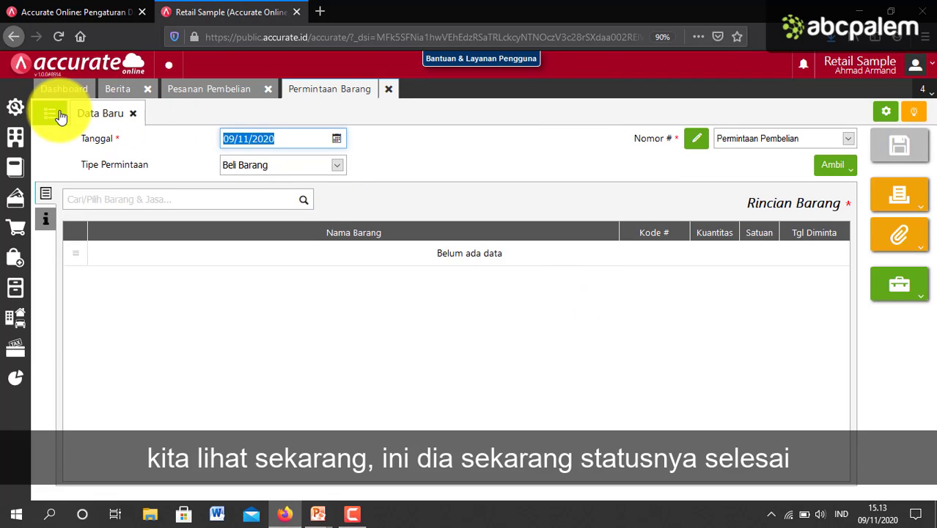
{"action": "left_click", "coordinate": [133, 113]}
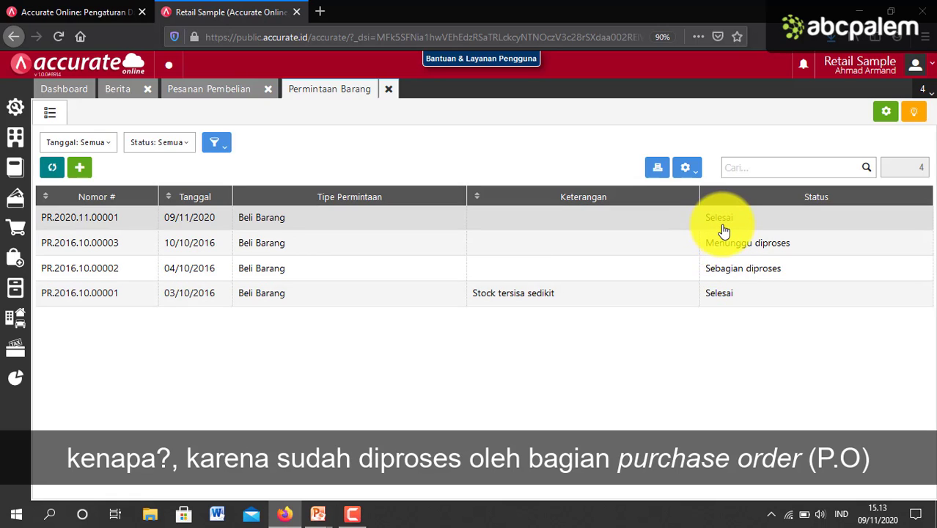
{"action": "left_click", "coordinate": [389, 89]}
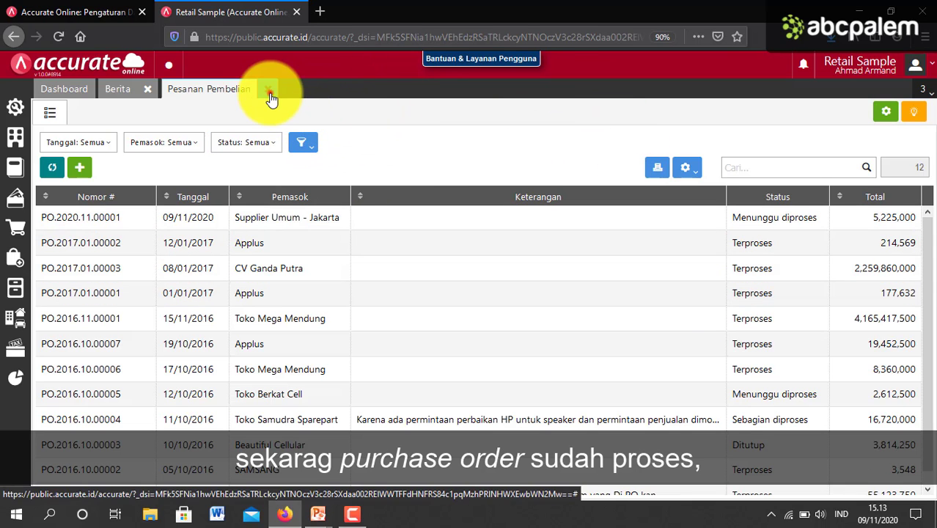
{"action": "left_click", "coordinate": [268, 89]}
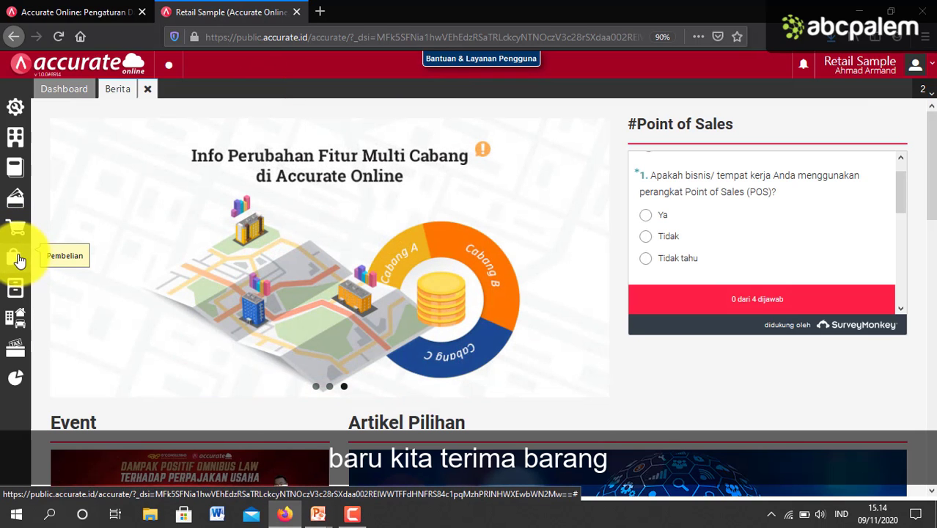
- Start a new Penerimaan Barang and select Supplier Umum - Jakarta as the supplier the goods come from
{"action": "left_click", "coordinate": [18, 258]}
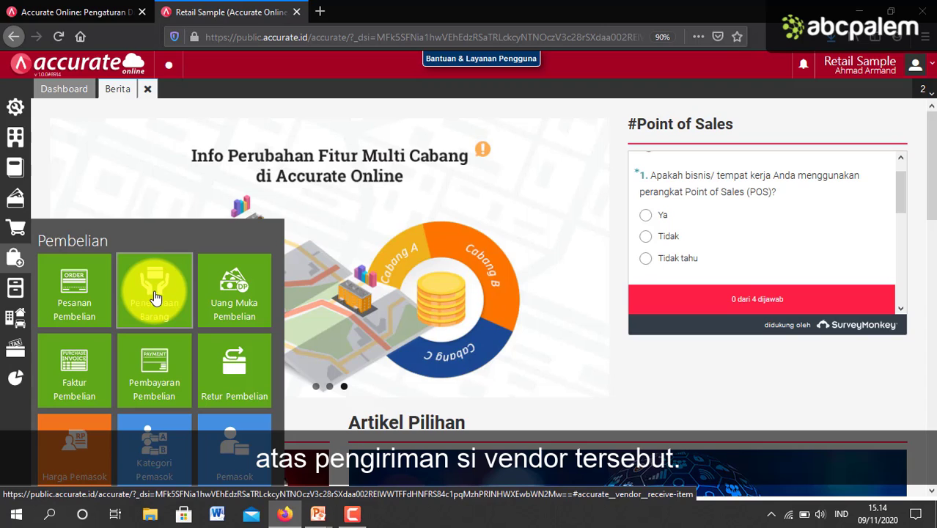
{"action": "left_click", "coordinate": [154, 297]}
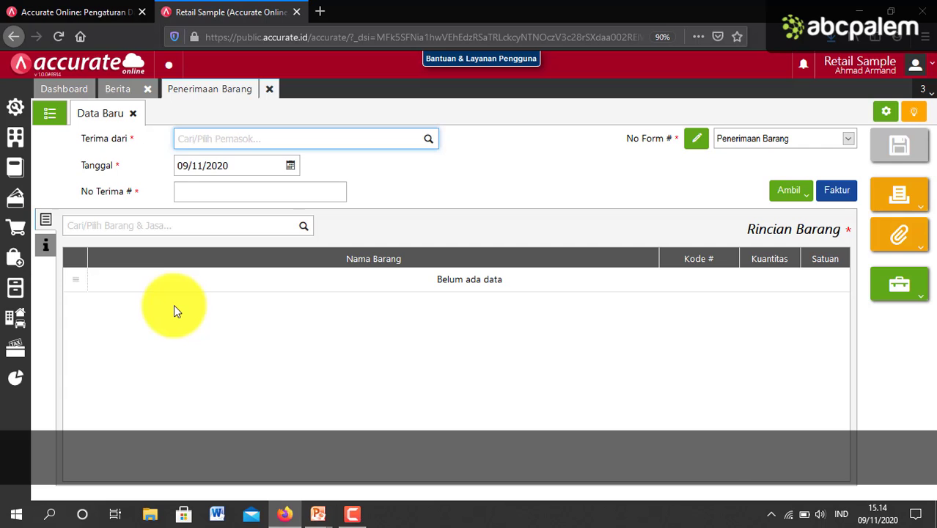
{"action": "left_click", "coordinate": [429, 147]}
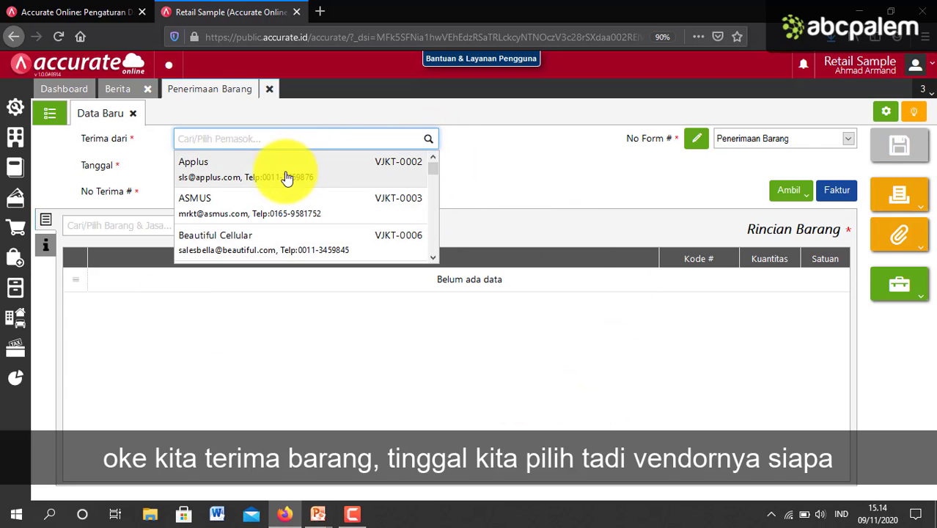
{"action": "left_click", "coordinate": [302, 140]}
{"action": "type", "text": "jaka"}
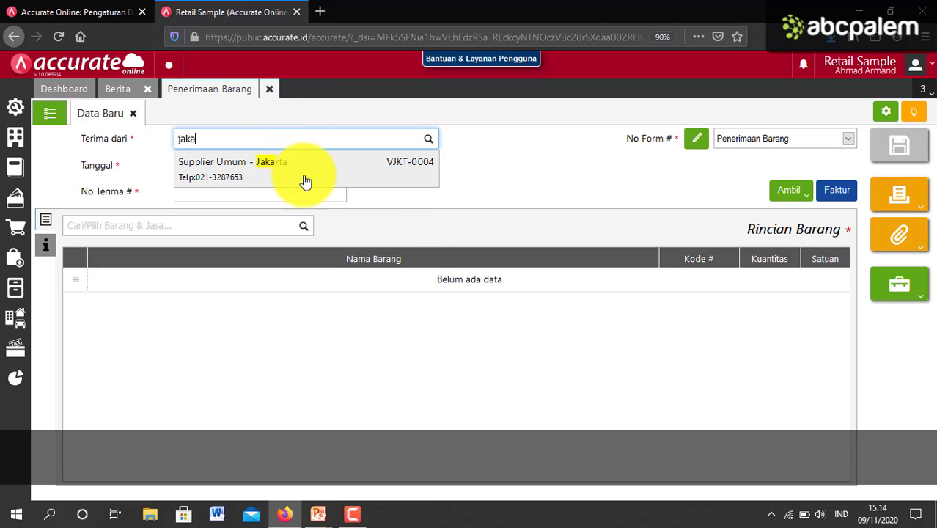
{"action": "left_click", "coordinate": [304, 172]}
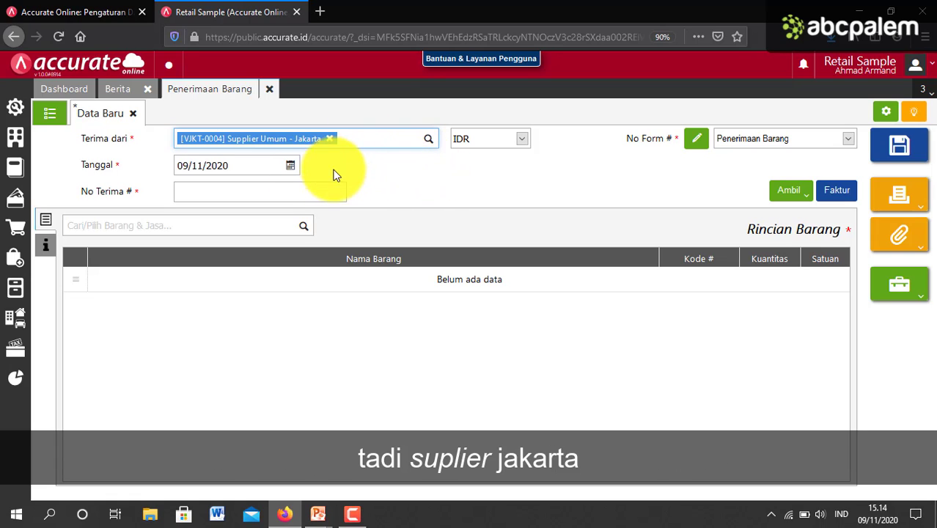
- Set the goods receipt's No Terima to SJ-0009
{"action": "left_click", "coordinate": [316, 190]}
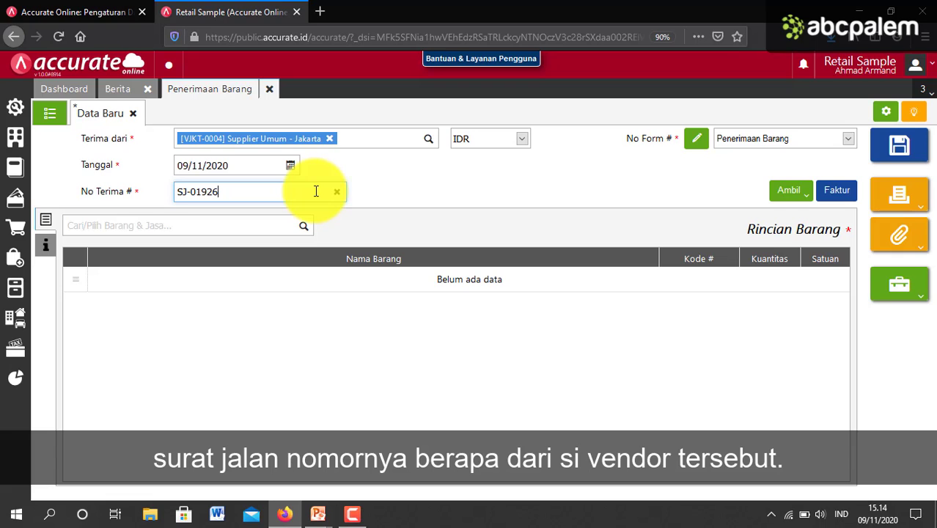
{"action": "key", "text": "BackSpace"}
{"action": "key", "text": "BackSpace"}
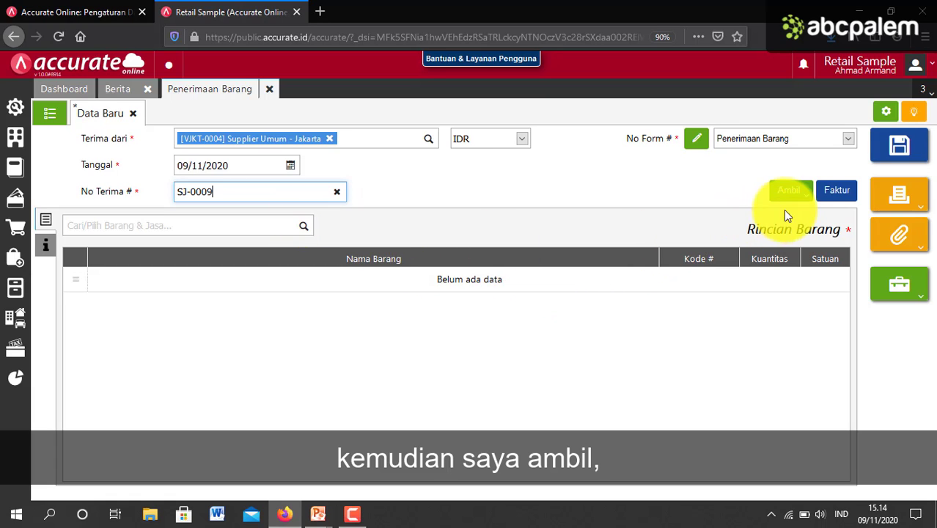
- Copy the Anti Gores Iphone 5 item into the goods receipt from the purchase order dated 09/11/2020
{"action": "left_click", "coordinate": [805, 193]}
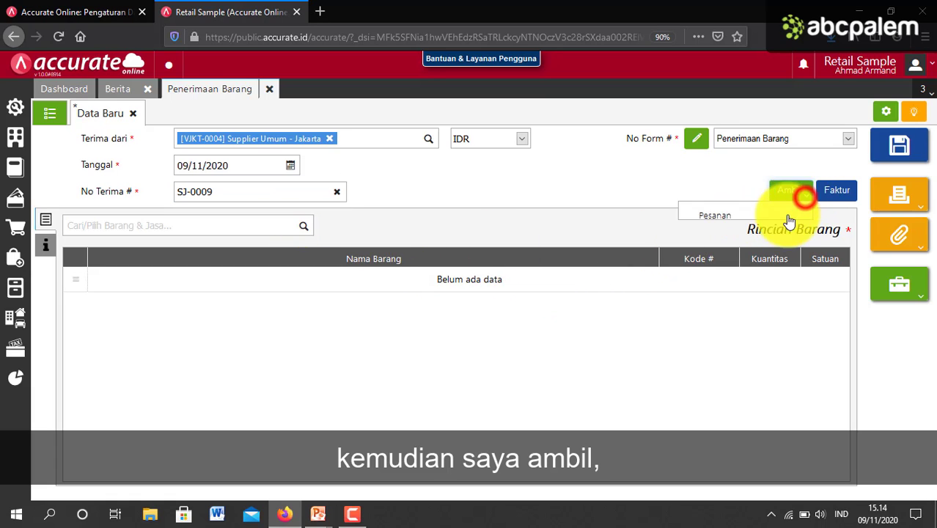
{"action": "left_click", "coordinate": [723, 219]}
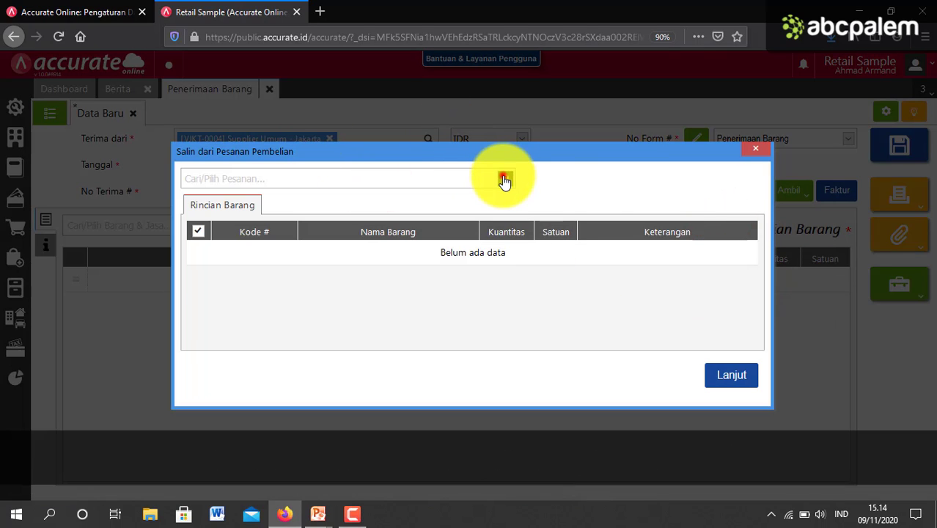
{"action": "left_click", "coordinate": [505, 179]}
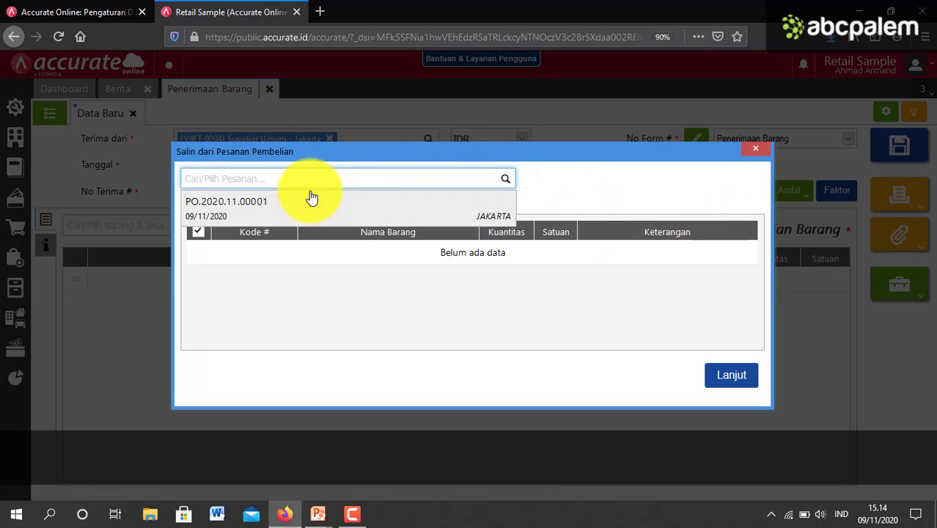
{"action": "left_click", "coordinate": [308, 202]}
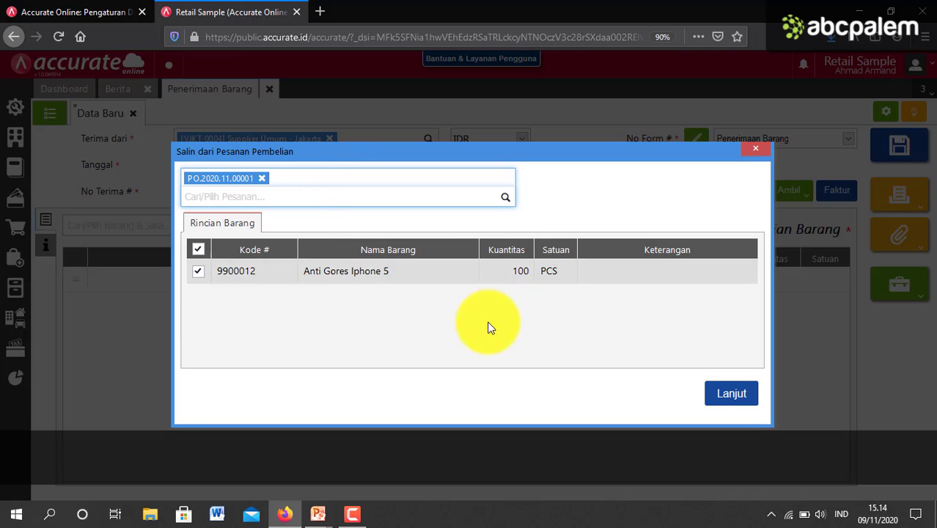
{"action": "left_click", "coordinate": [735, 395]}
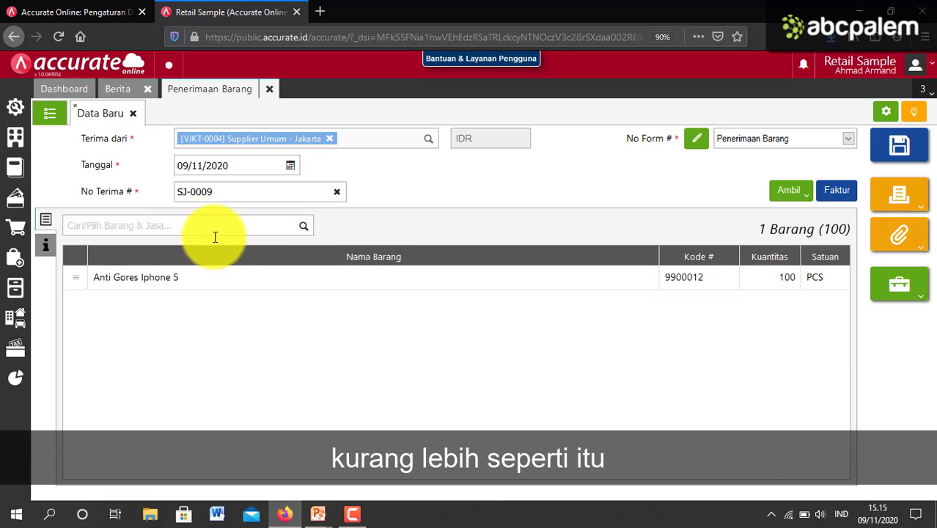
- Generate the goods receipt's print preview, close it, and close the Penerimaan Barang form
{"action": "left_click", "coordinate": [902, 195]}
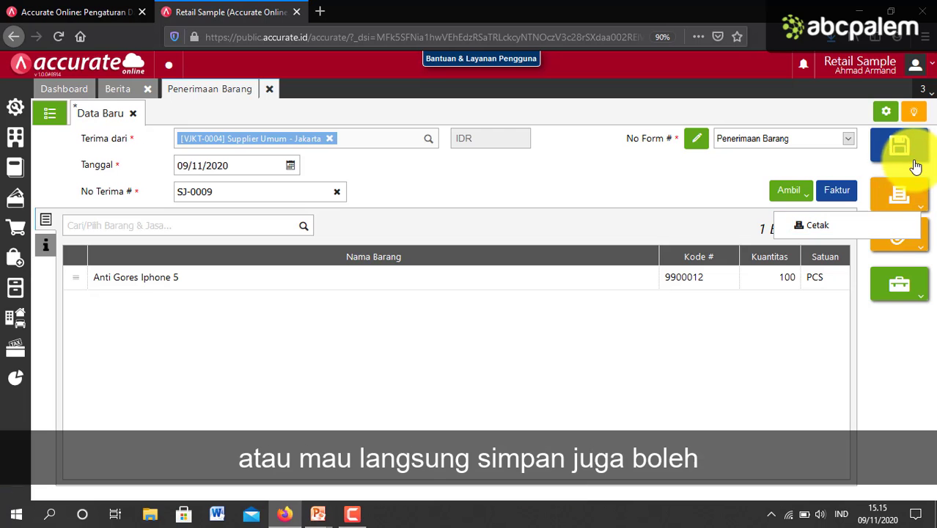
{"action": "left_click", "coordinate": [822, 221]}
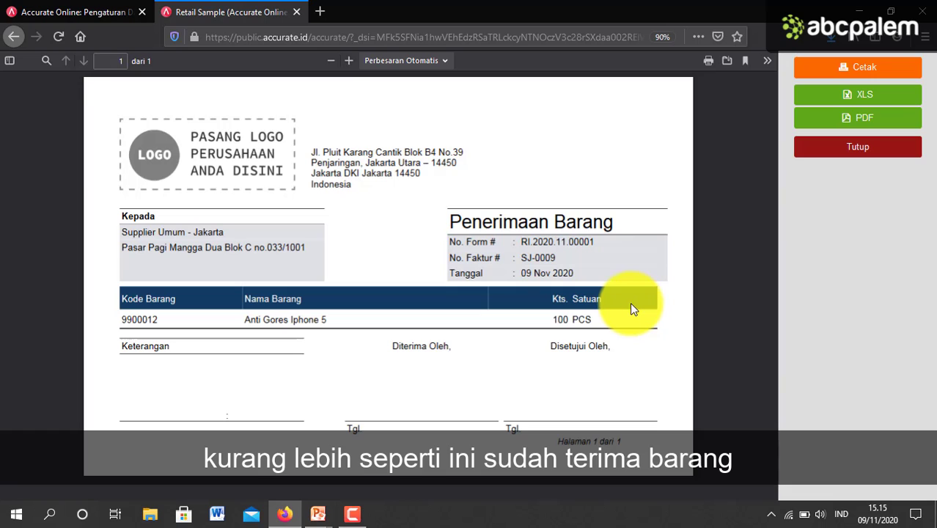
{"action": "left_click", "coordinate": [863, 153]}
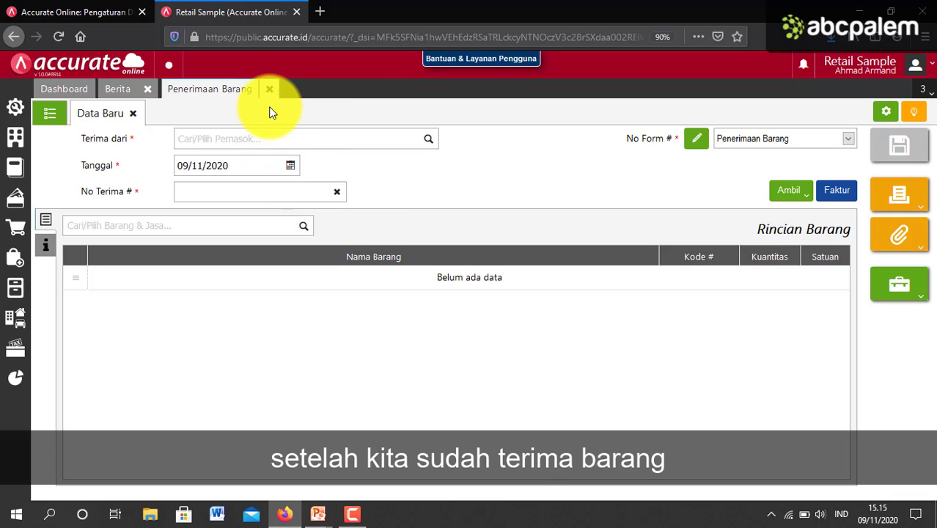
{"action": "left_click", "coordinate": [269, 90]}
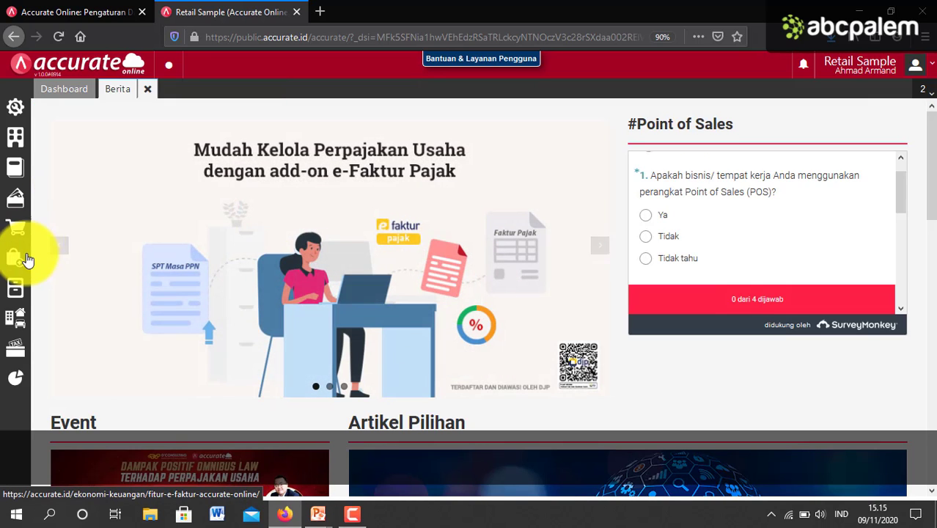
- Start a new Uang Muka Pembelian and select Supplier Umum - Jakarta as the supplier
{"action": "left_click", "coordinate": [14, 259]}
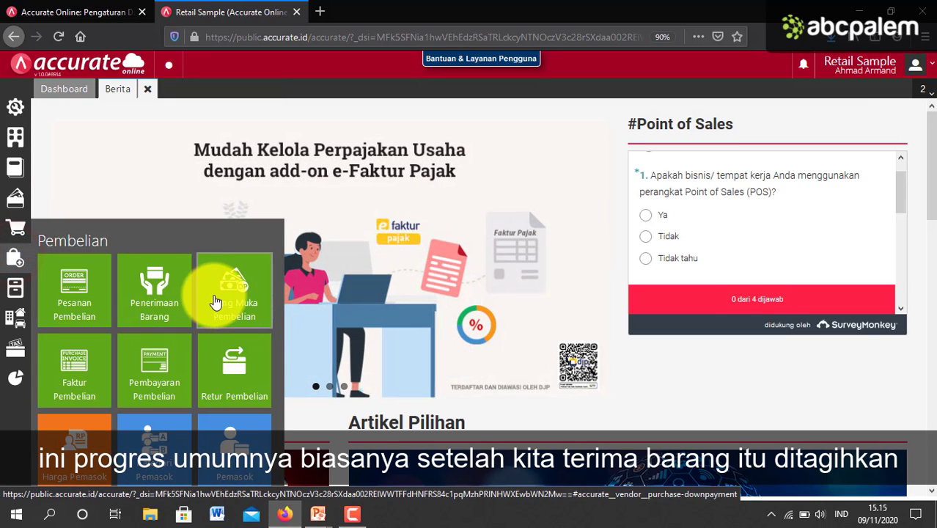
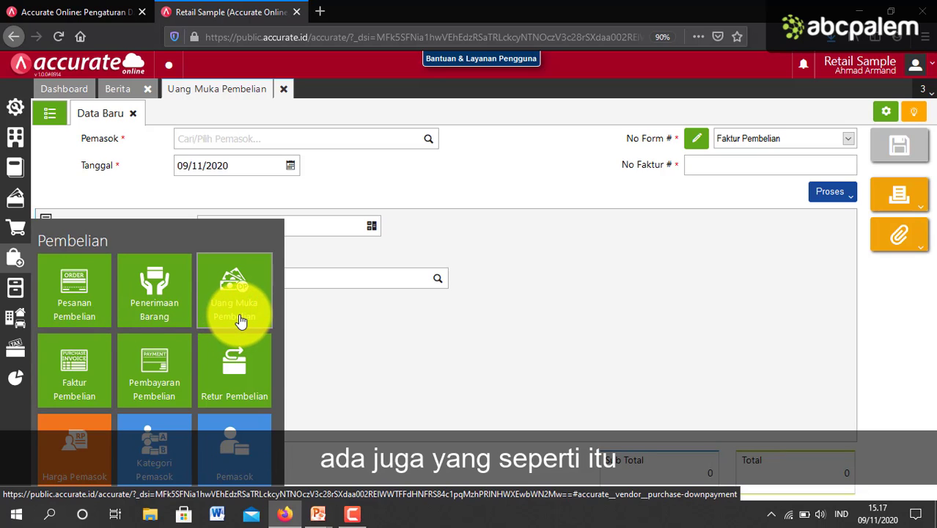
{"action": "left_click", "coordinate": [365, 359]}
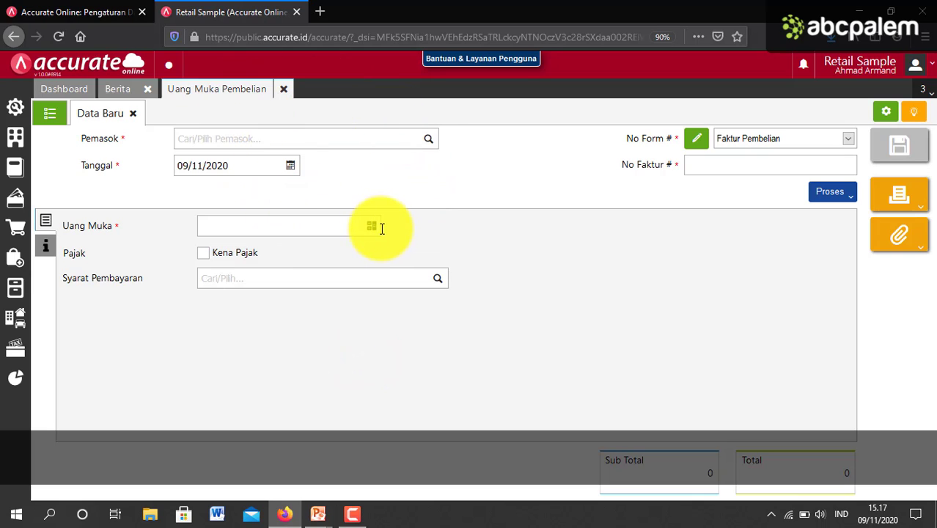
{"action": "left_click", "coordinate": [428, 143]}
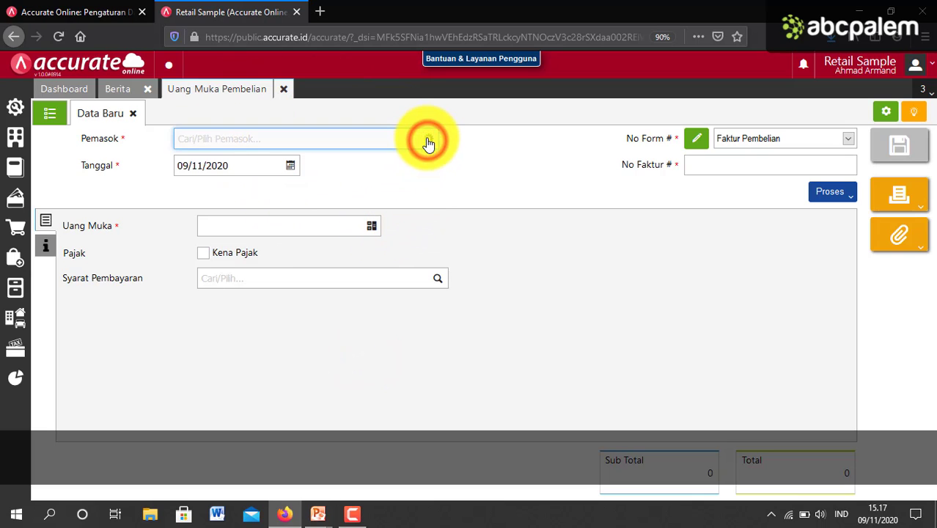
{"action": "left_click", "coordinate": [264, 140]}
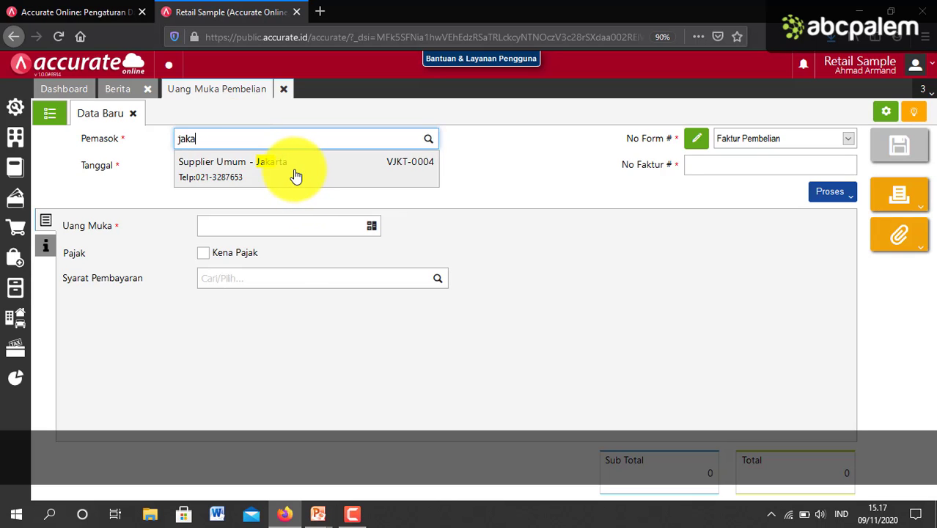
{"action": "left_click", "coordinate": [295, 174]}
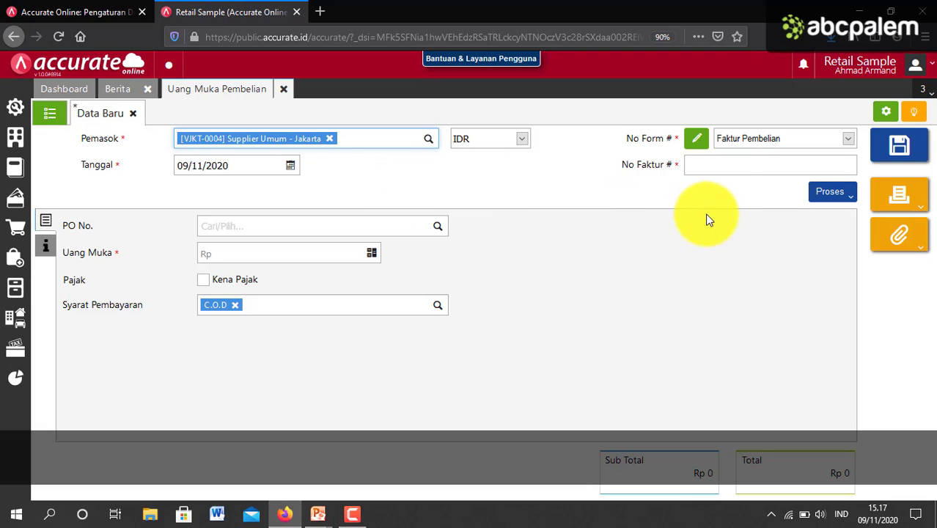
- Set the purchase down payment's No Faktur to DP-0009
{"action": "left_click", "coordinate": [721, 168]}
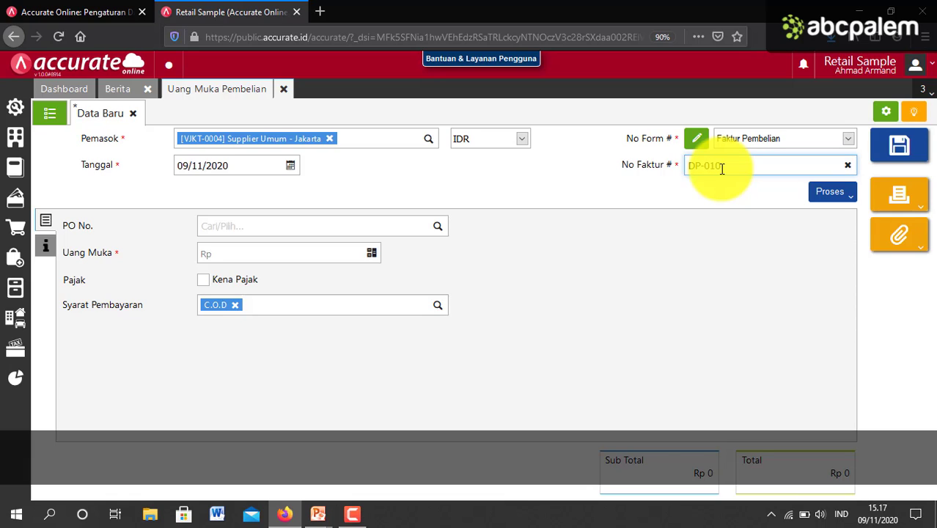
{"action": "key", "text": "BackSpace"}
{"action": "key", "text": "BackSpace"}
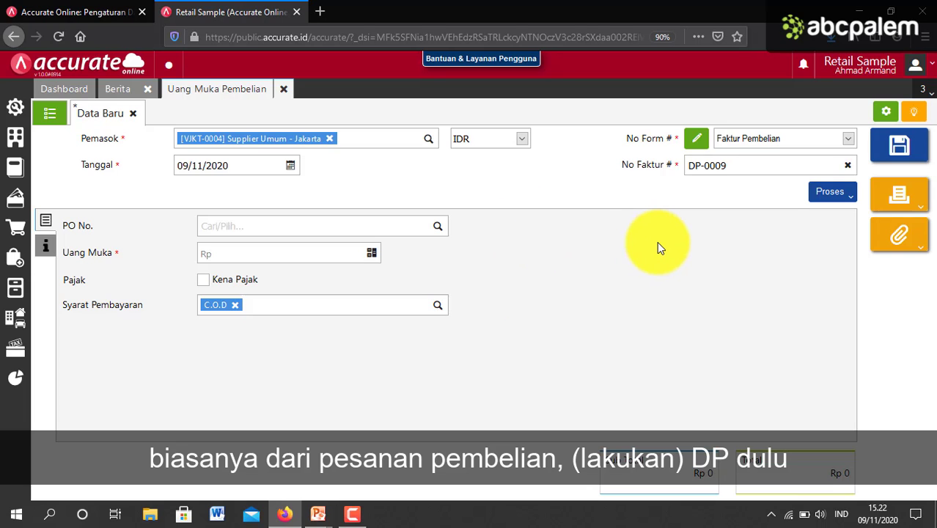
- Close the Uang Muka Pembelian form and discard the unsaved down payment
{"action": "left_click", "coordinate": [9, 259]}
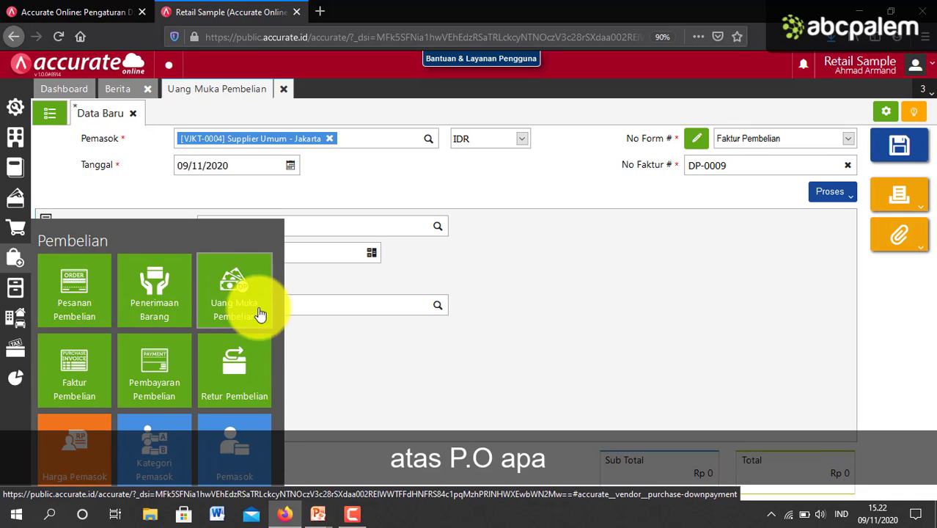
{"action": "left_click", "coordinate": [478, 269]}
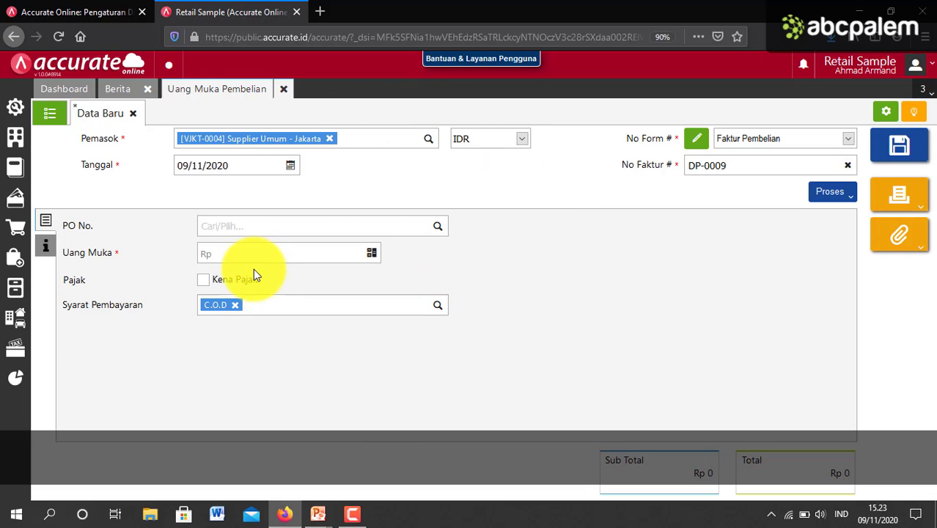
{"action": "left_click", "coordinate": [18, 261]}
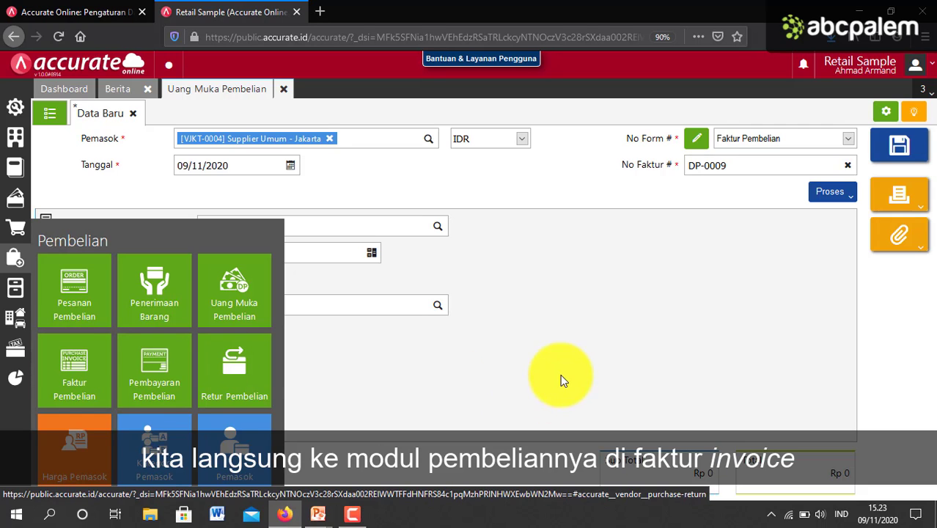
{"action": "left_click", "coordinate": [283, 89]}
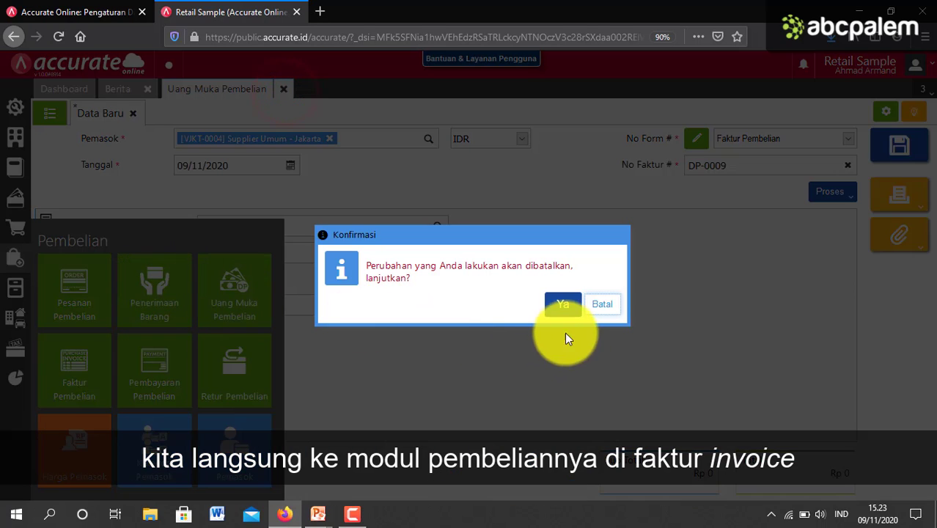
{"action": "left_click", "coordinate": [565, 305]}
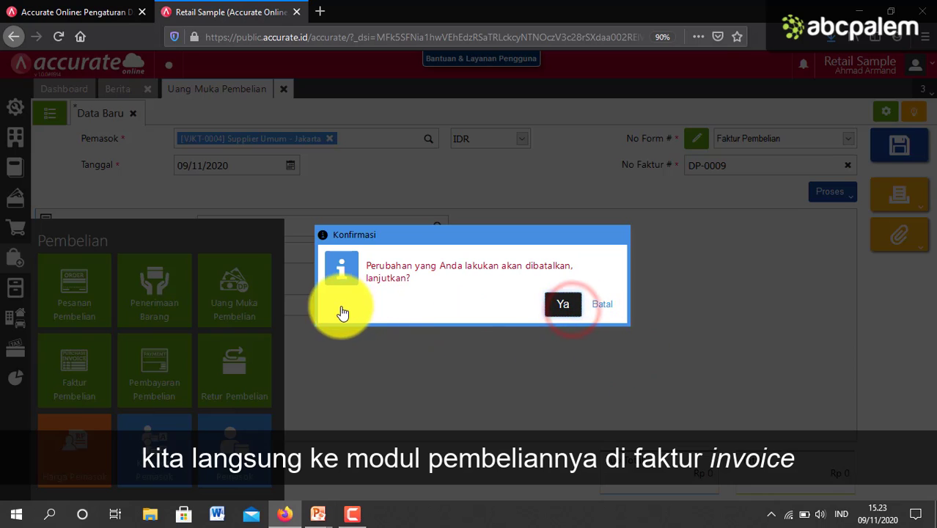
{"action": "left_click", "coordinate": [562, 308]}
- Start a new Faktur Pembelian and select Supplier Umum - Jakarta as the supplier
{"action": "left_click", "coordinate": [16, 289]}
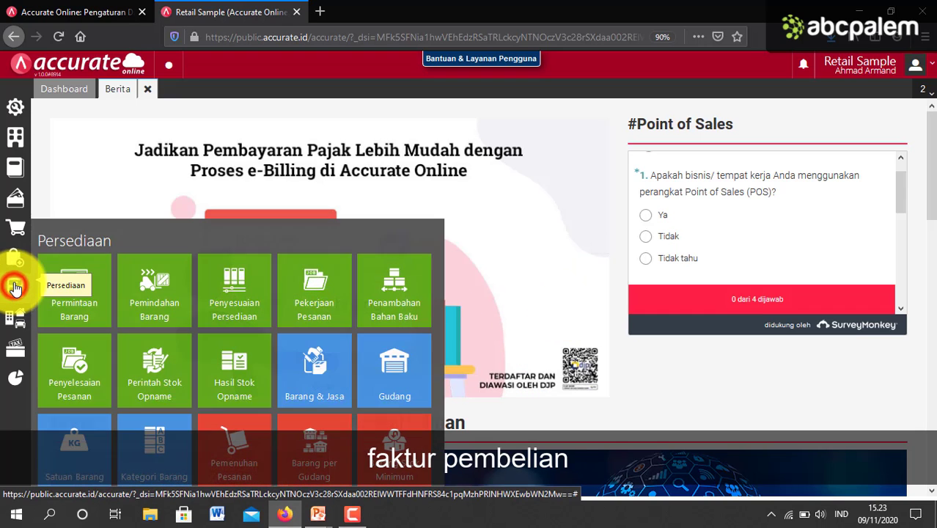
{"action": "left_click", "coordinate": [16, 261]}
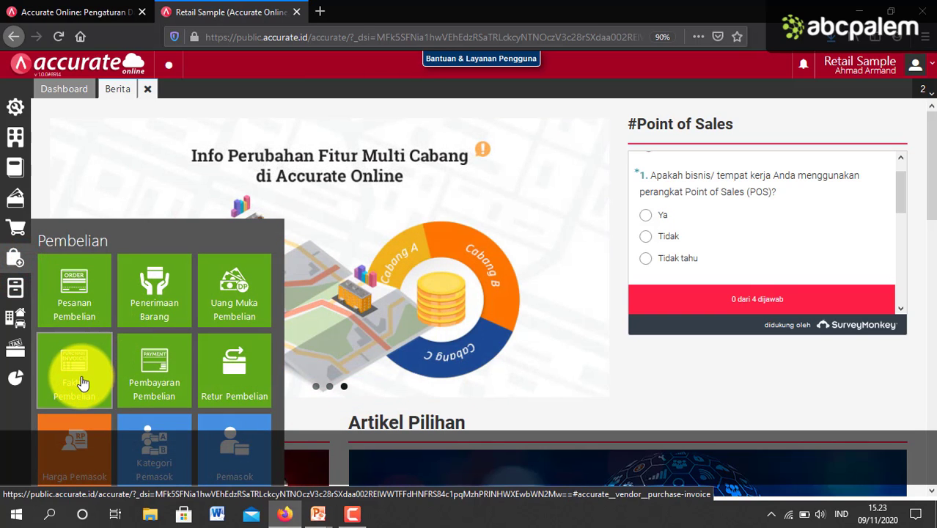
{"action": "left_click", "coordinate": [83, 385]}
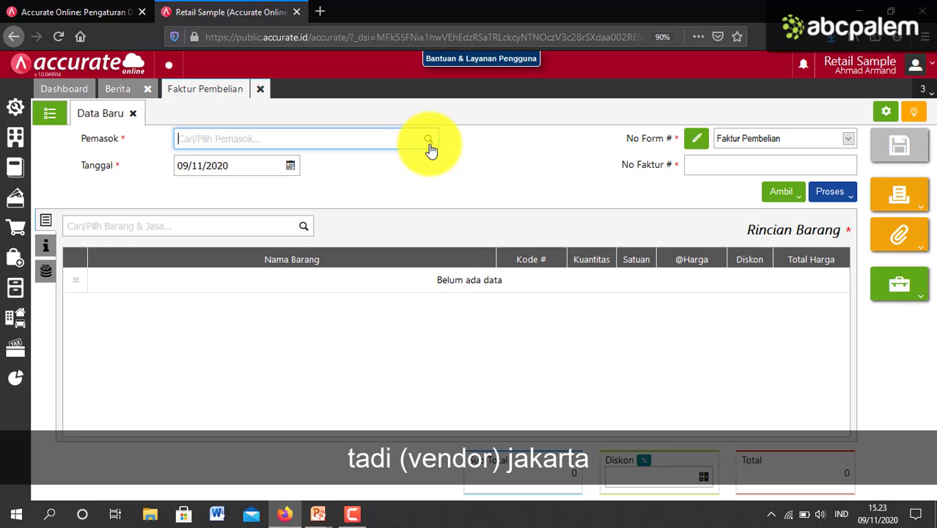
{"action": "left_click", "coordinate": [428, 140]}
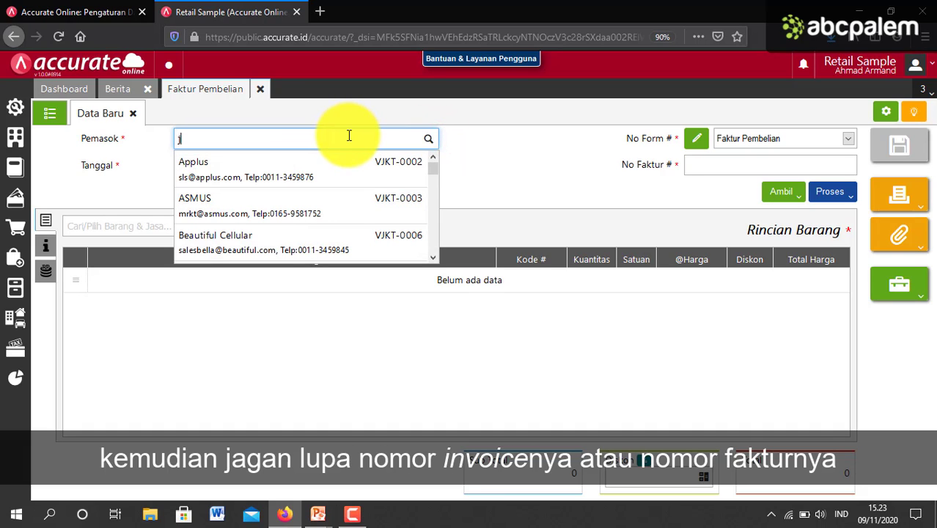
{"action": "left_click", "coordinate": [297, 174]}
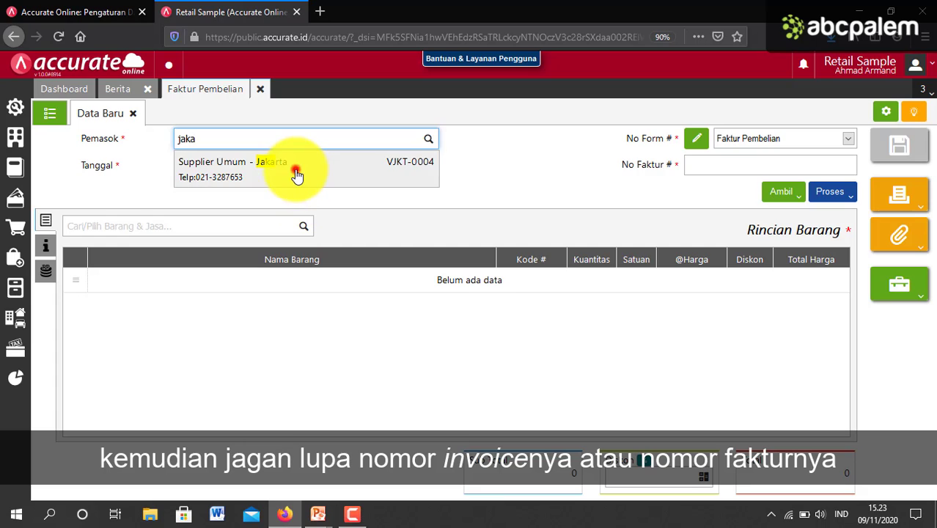
- Set the purchase invoice's No Faktur to PI-0009
{"action": "left_click", "coordinate": [712, 169]}
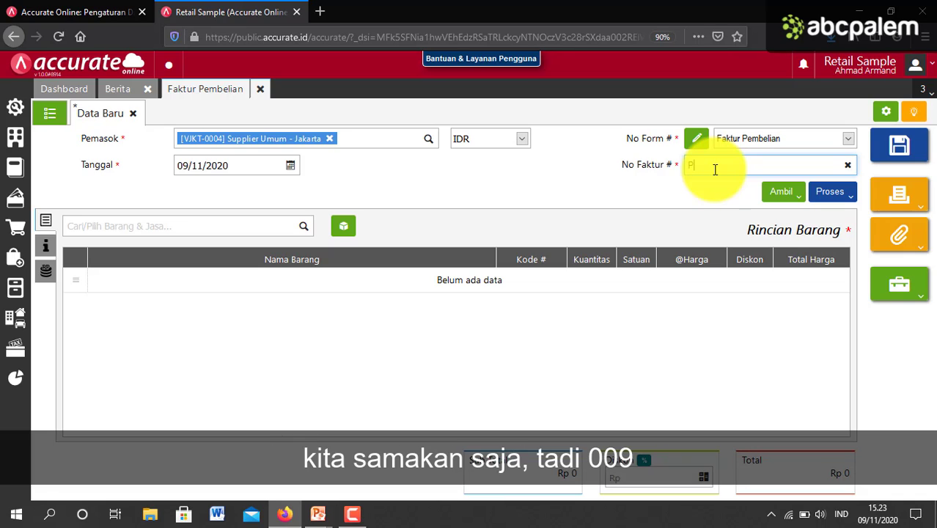
{"action": "type", "text": "PI-000"}
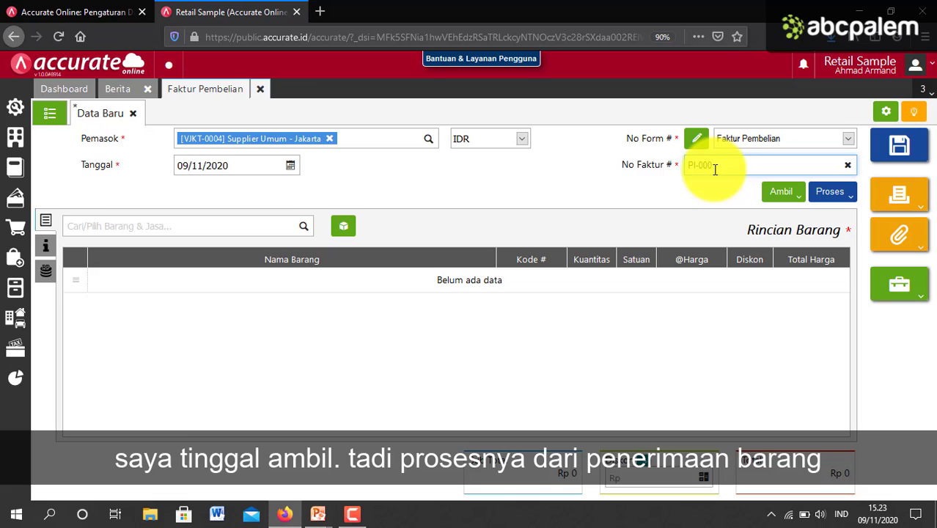
{"action": "type", "text": "9"}
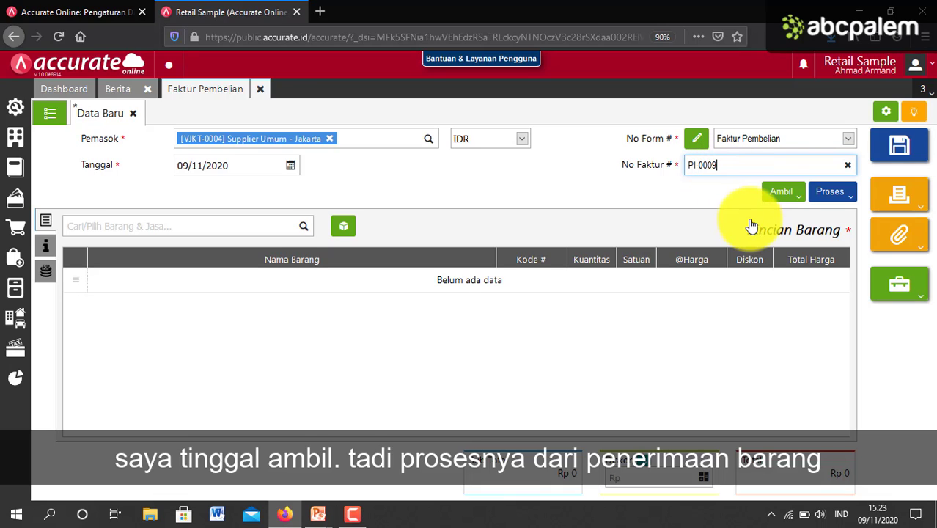
- Copy the Anti Gores Iphone 5 item into the purchase invoice from goods receipt SJ-0009
{"action": "left_click", "coordinate": [799, 193]}
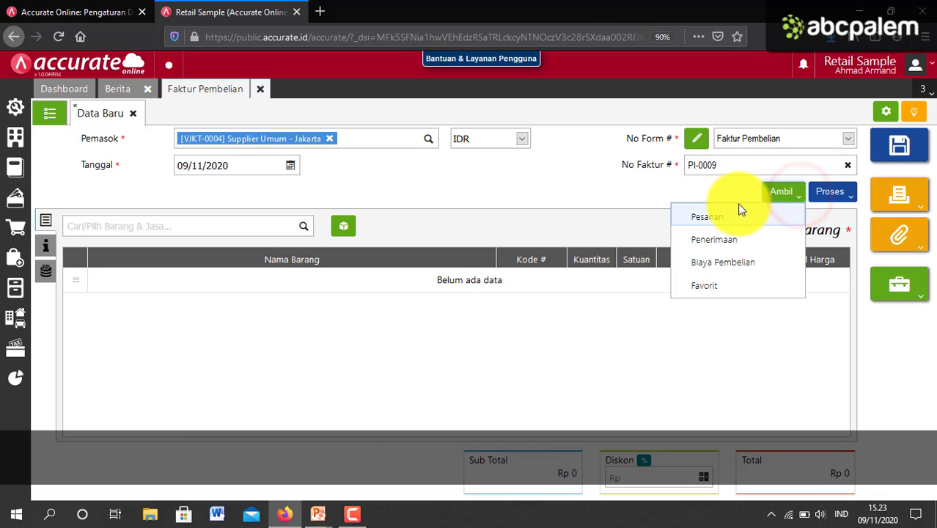
{"action": "left_click", "coordinate": [745, 242]}
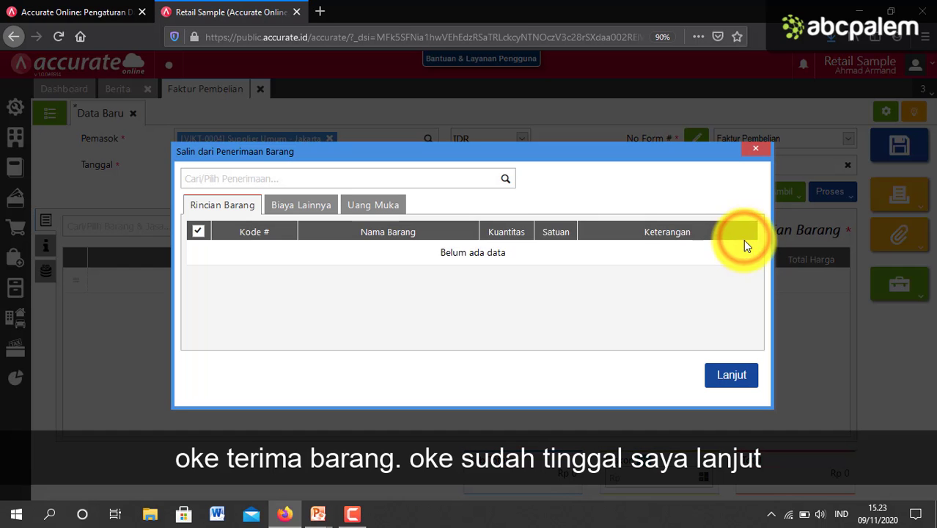
{"action": "left_click", "coordinate": [508, 181]}
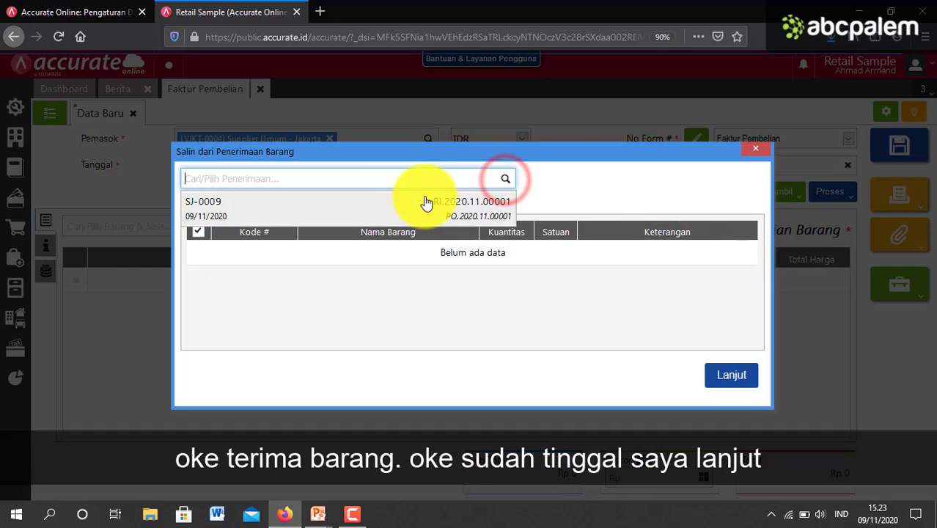
{"action": "left_click", "coordinate": [311, 208]}
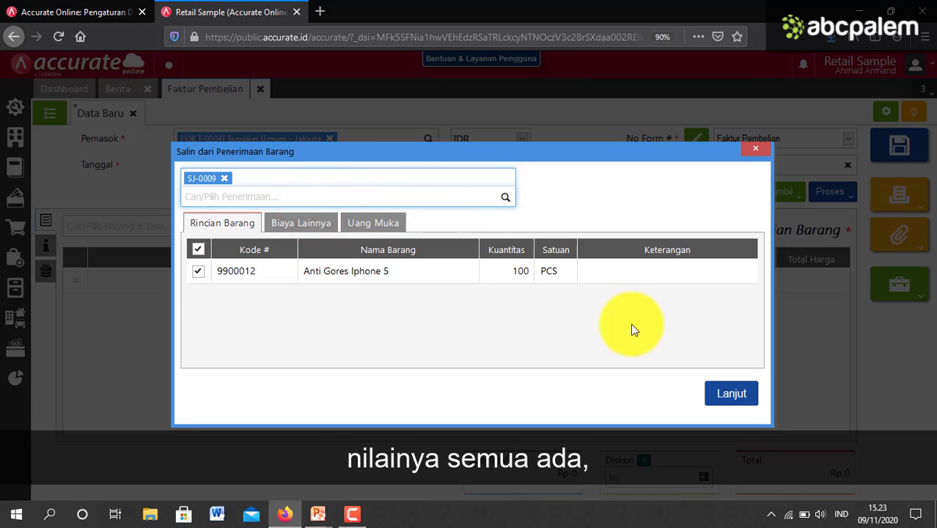
{"action": "left_click", "coordinate": [729, 392]}
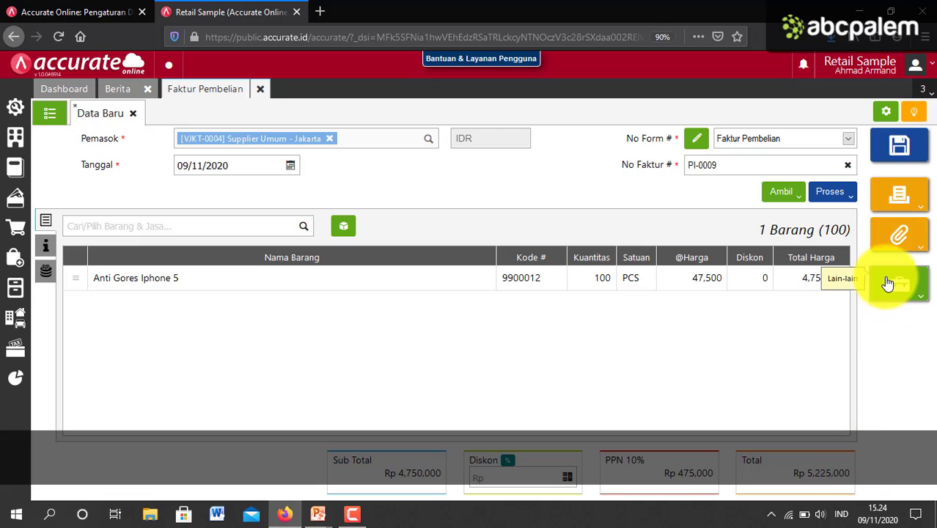
- Generate the purchase invoice's print preview and close it
{"action": "left_click", "coordinate": [899, 195]}
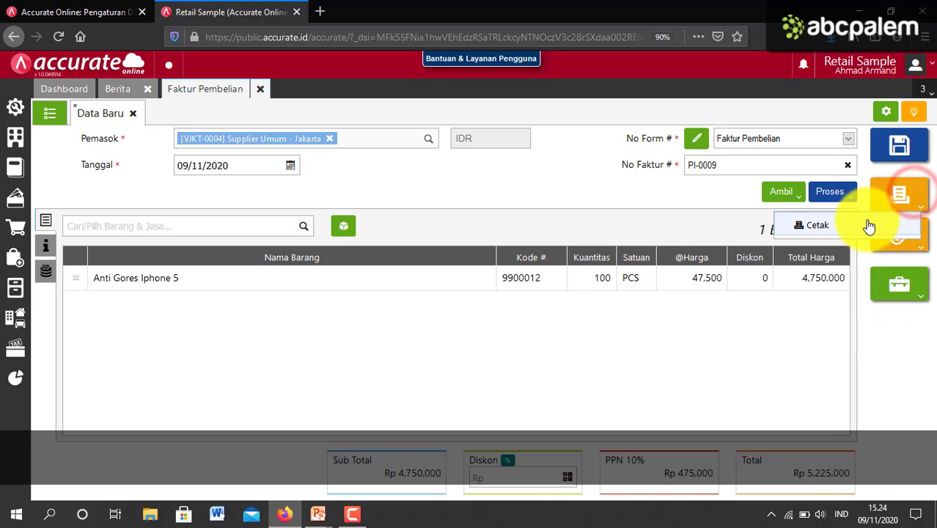
{"action": "left_click", "coordinate": [848, 230]}
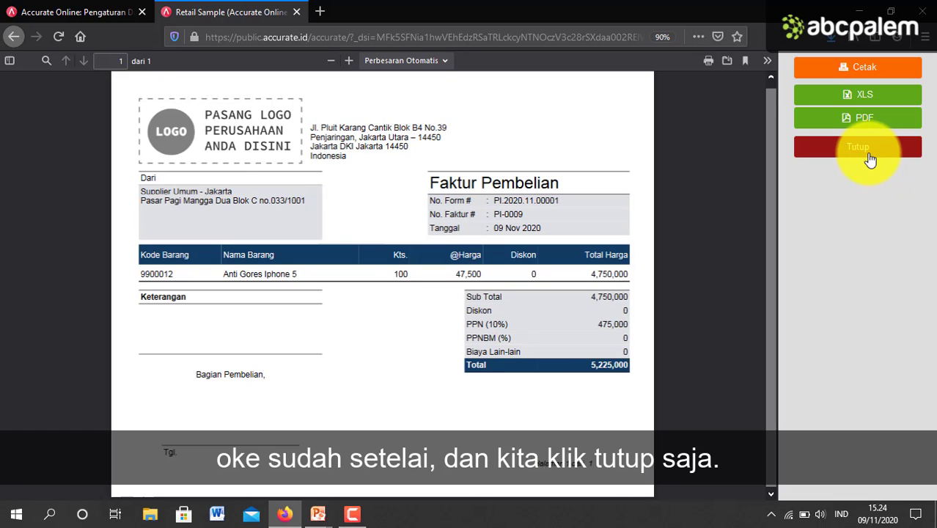
{"action": "left_click", "coordinate": [866, 152]}
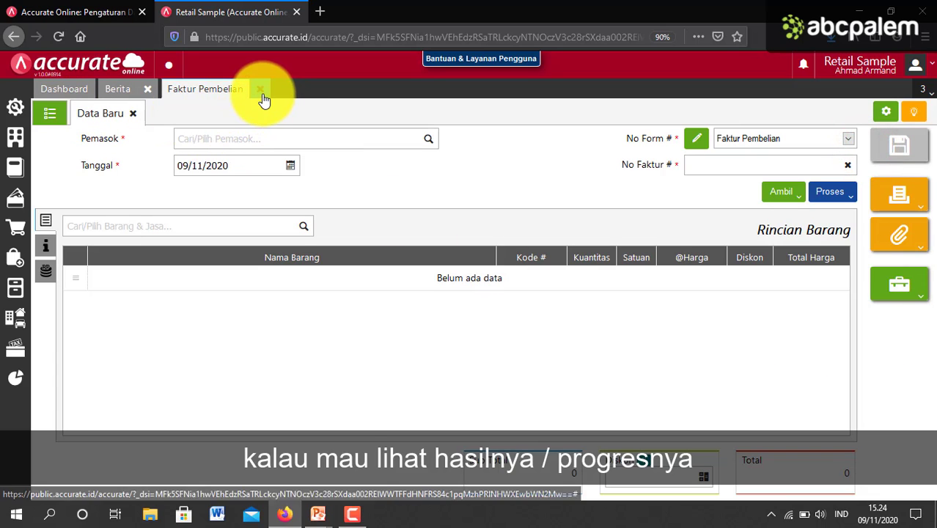
- Check the new invoice in the Faktur Pembelian list and the status of SJ-0009 in the Penerimaan Barang list, closing both lists
{"action": "left_click", "coordinate": [134, 114]}
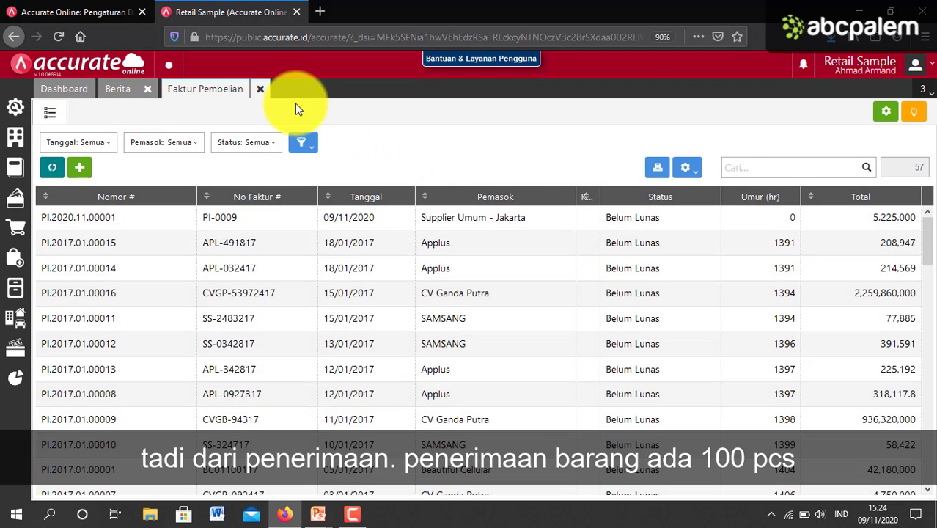
{"action": "left_click", "coordinate": [260, 88]}
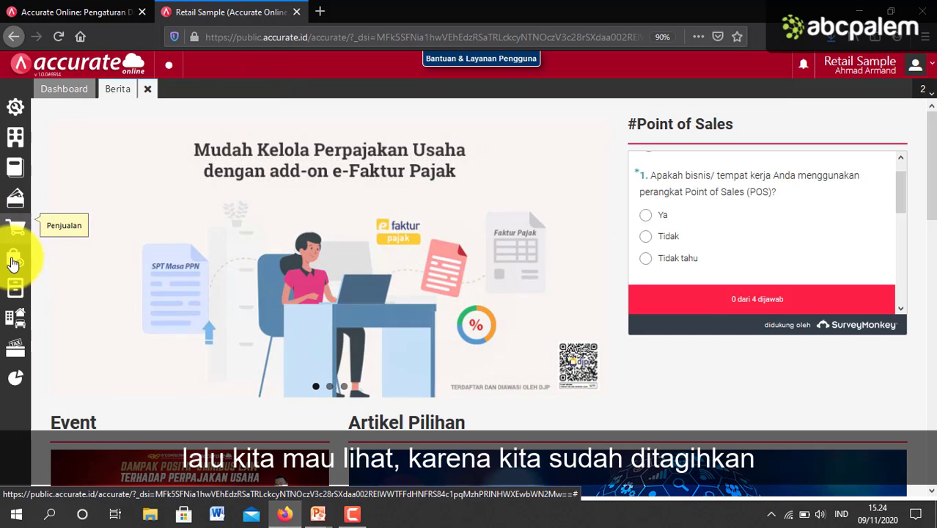
{"action": "left_click", "coordinate": [13, 258]}
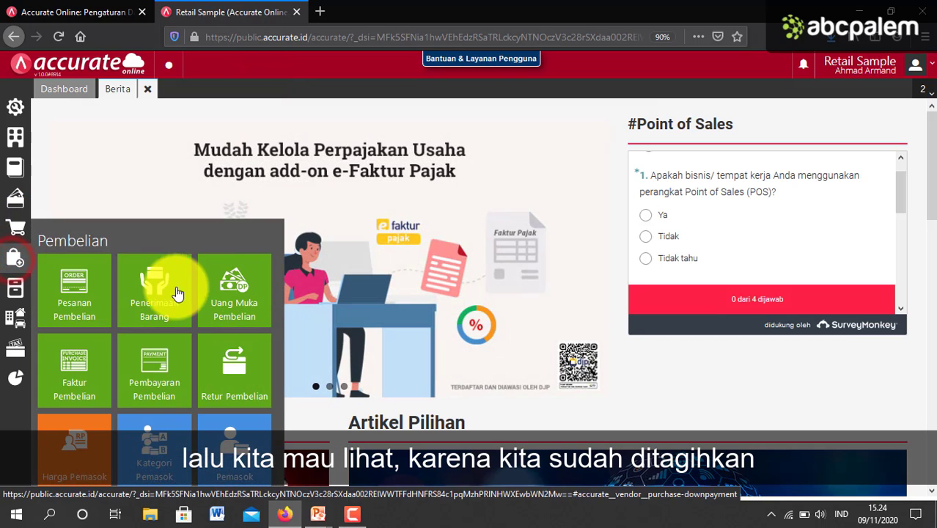
{"action": "left_click", "coordinate": [176, 292]}
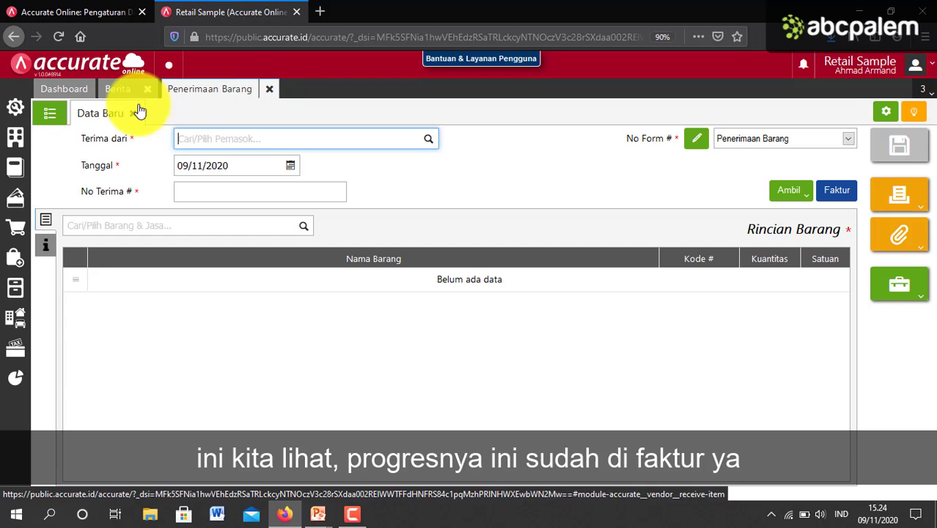
{"action": "left_click", "coordinate": [132, 112]}
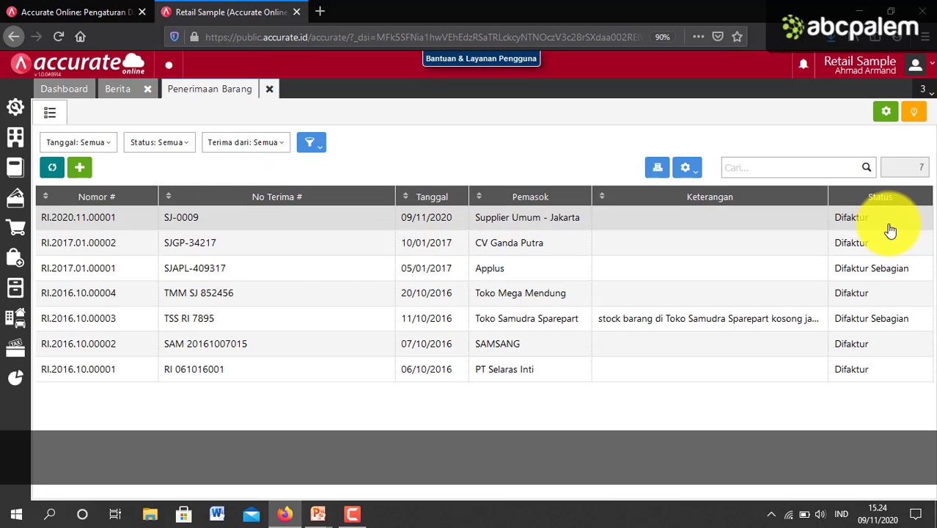
{"action": "left_click", "coordinate": [271, 89]}
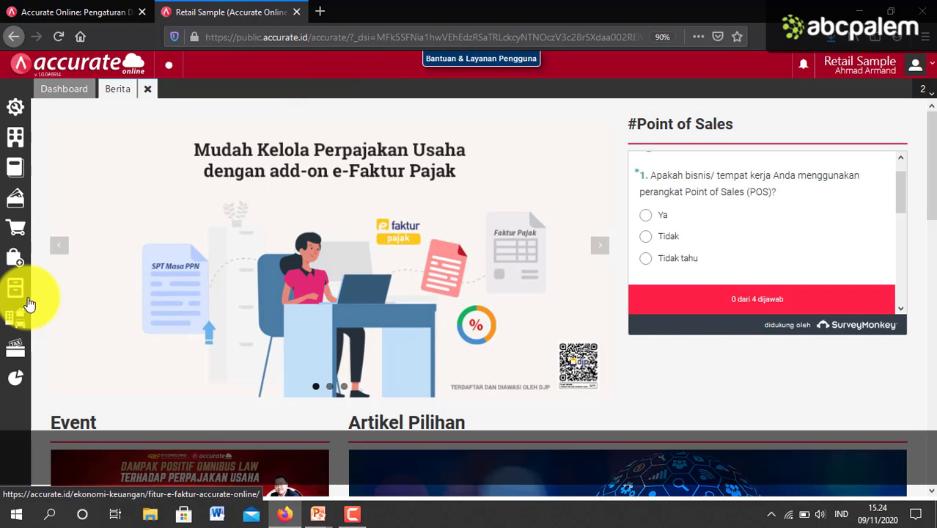
- Start a new purchase payment to Supplier Umum - Jakarta, with Bank BCA IDR Jakarta as the paying bank
{"action": "left_click", "coordinate": [16, 260]}
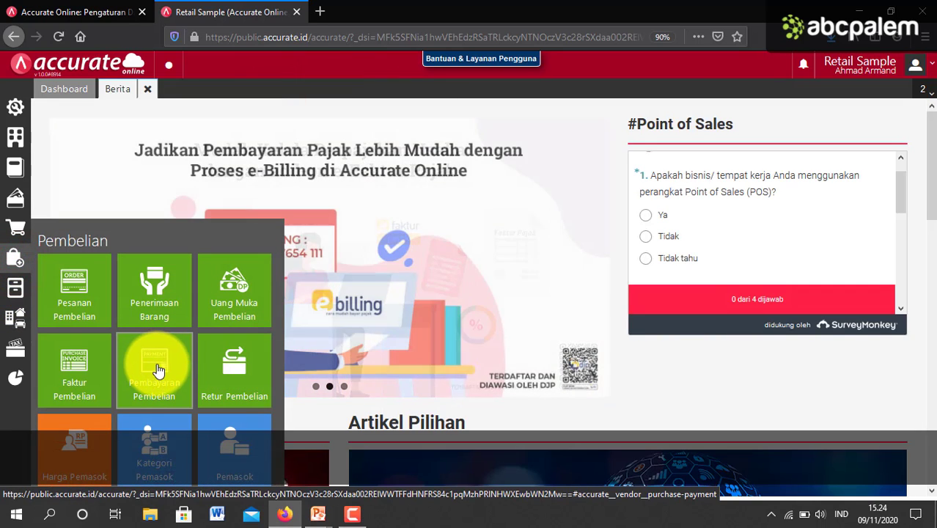
{"action": "left_click", "coordinate": [159, 374]}
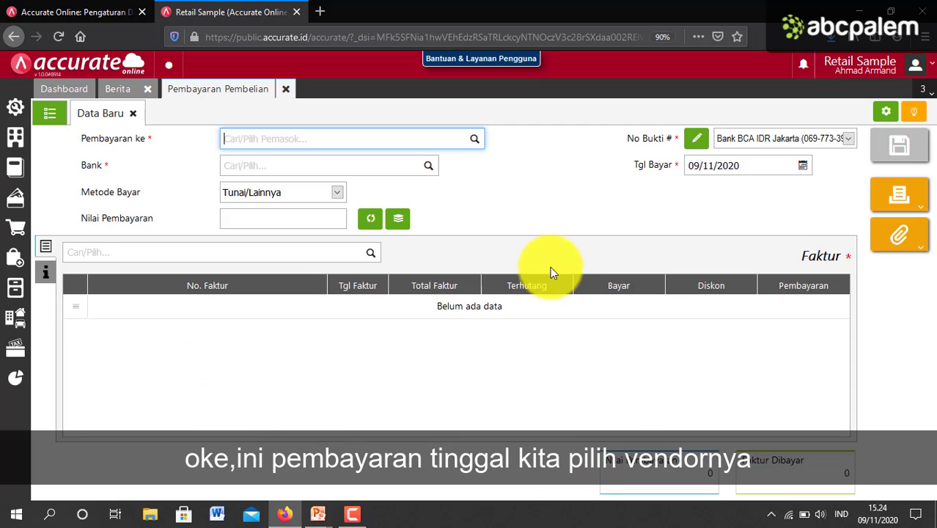
{"action": "left_click", "coordinate": [475, 138]}
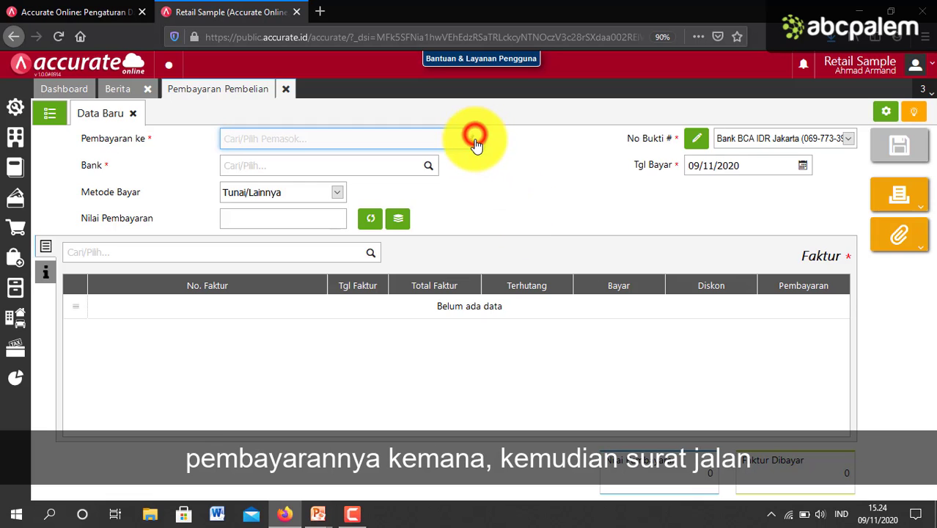
{"action": "left_click", "coordinate": [348, 138]}
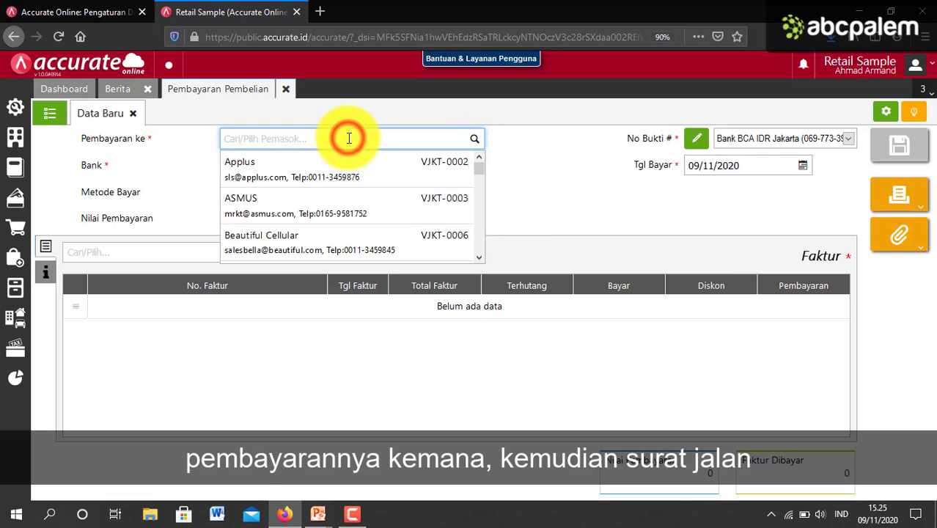
{"action": "type", "text": "sur"}
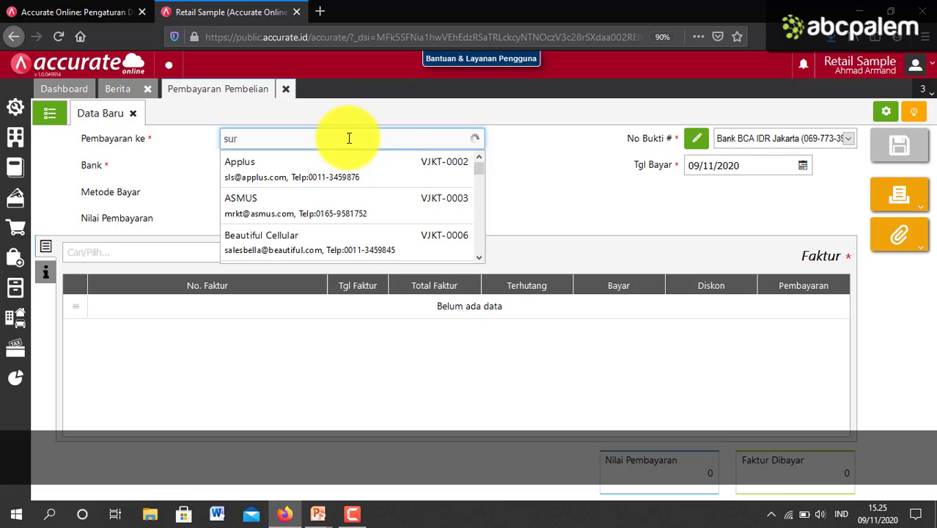
{"action": "type", "text": "t"}
{"action": "key", "text": "BackSpace"}
{"action": "key", "text": "BackSpace"}
{"action": "key", "text": "BackSpace"}
{"action": "key", "text": "BackSpace"}
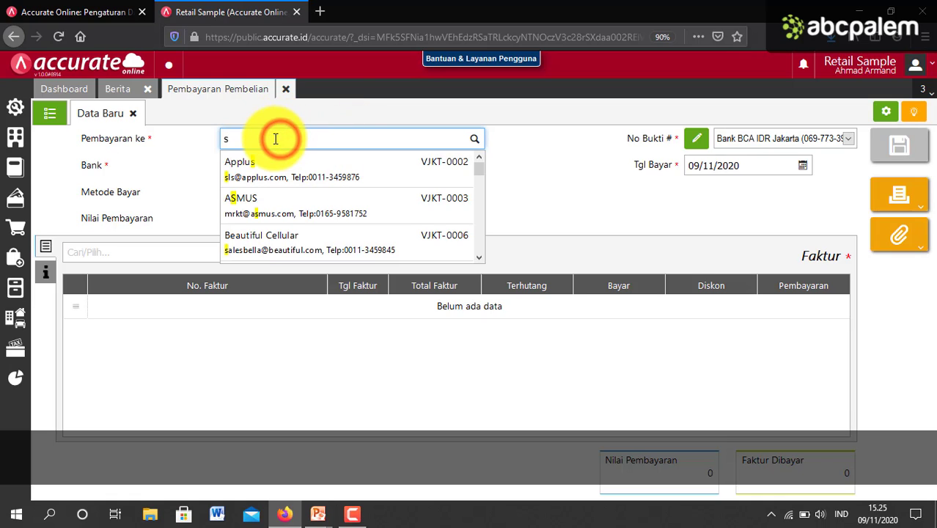
{"action": "key", "text": "BackSpace"}
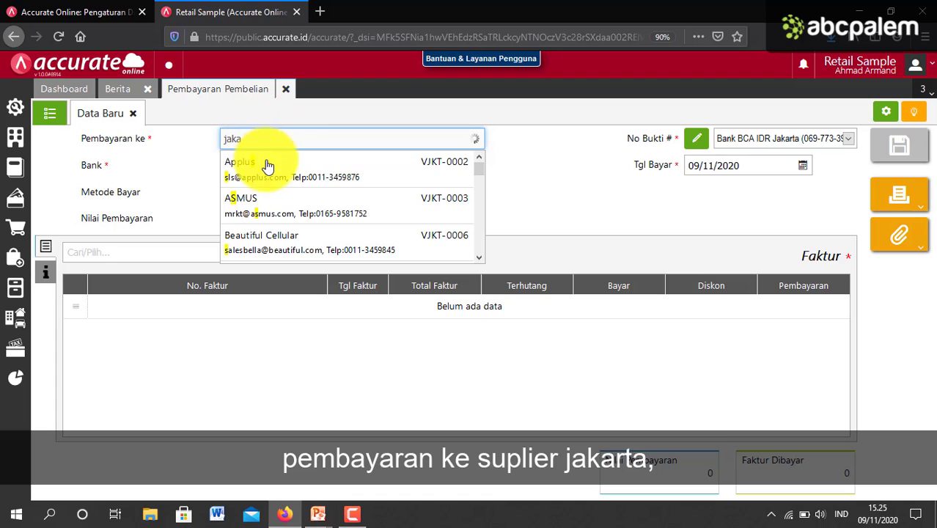
{"action": "left_click", "coordinate": [271, 162]}
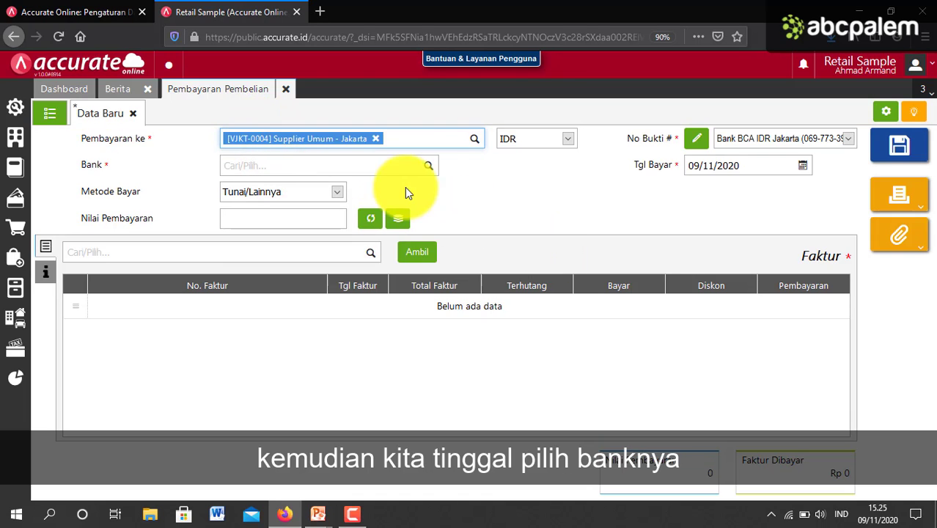
{"action": "left_click", "coordinate": [426, 164]}
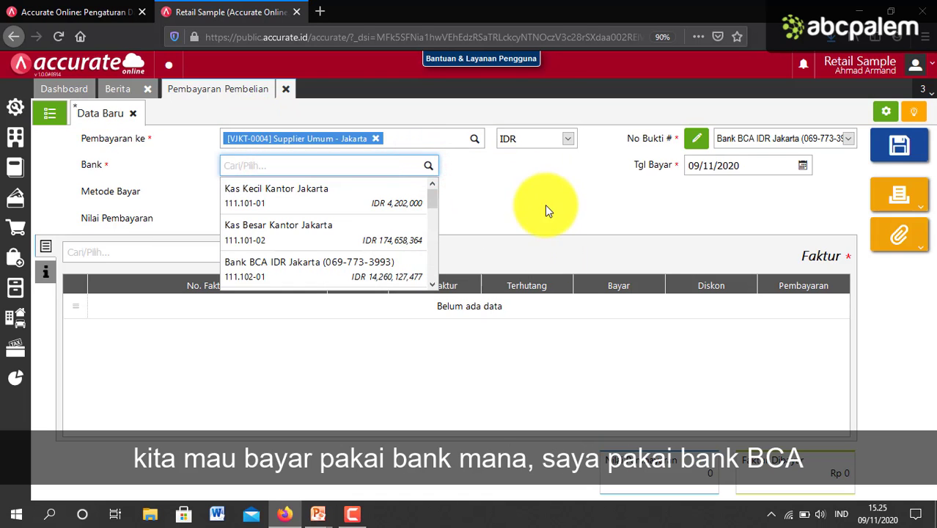
{"action": "left_click", "coordinate": [339, 262]}
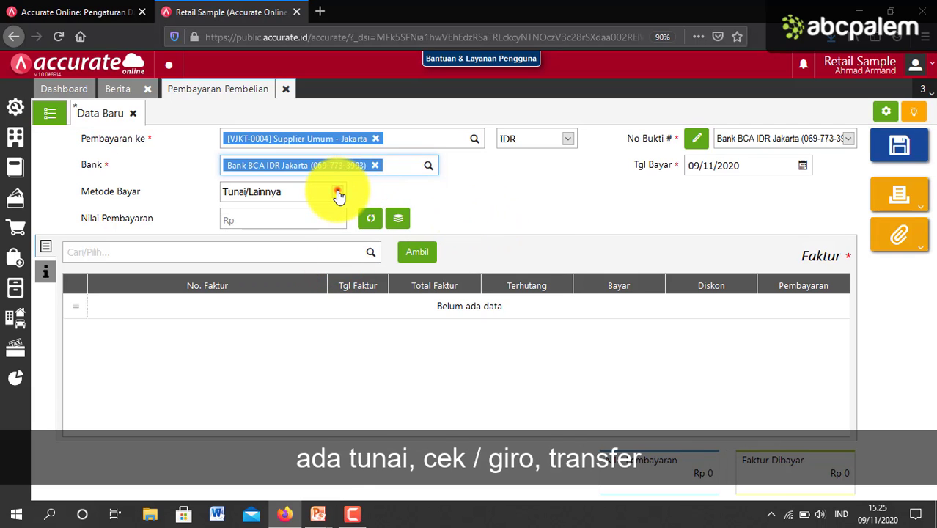
- Try the Cek/Giro and Transfer Bank payment methods, viewing their extra fields, and return the method to Tunai/Lainnya
{"action": "left_click", "coordinate": [337, 192]}
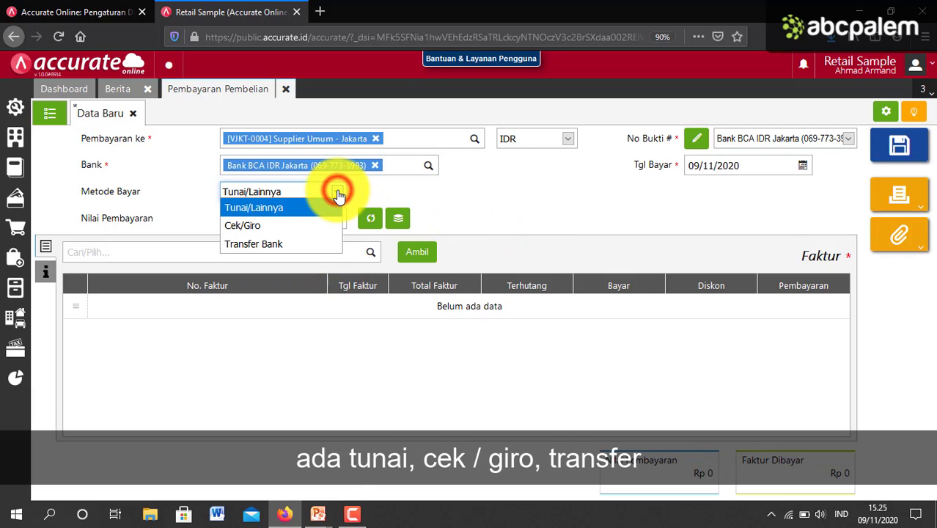
{"action": "left_click", "coordinate": [303, 228]}
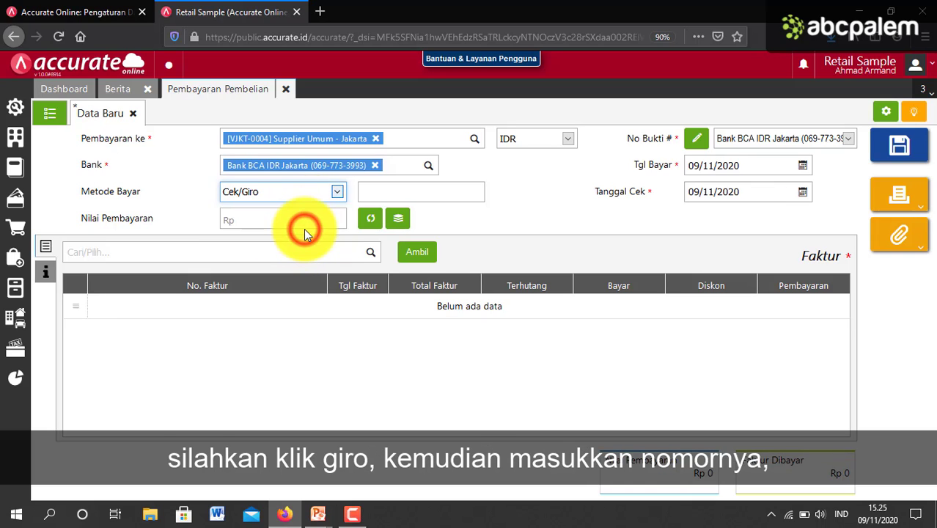
{"action": "left_click", "coordinate": [385, 192]}
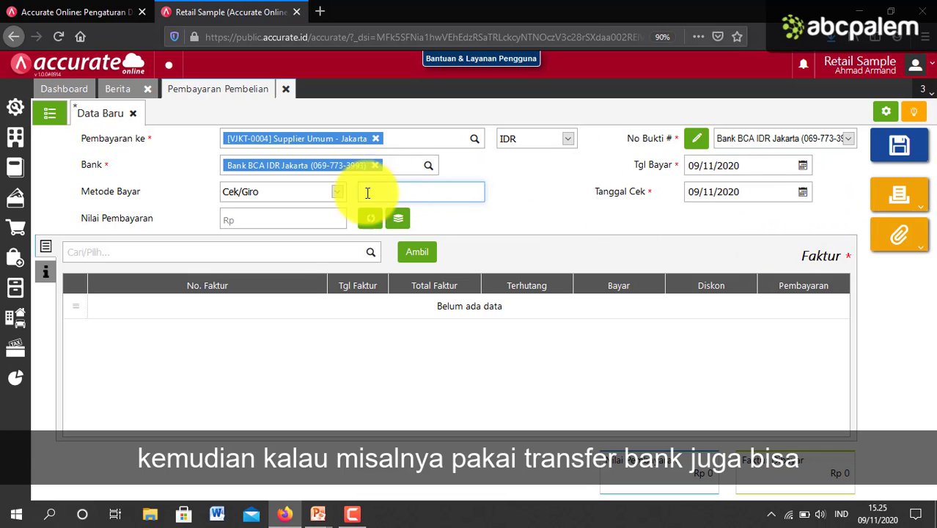
{"action": "left_click", "coordinate": [336, 198]}
{"action": "left_click", "coordinate": [314, 244]}
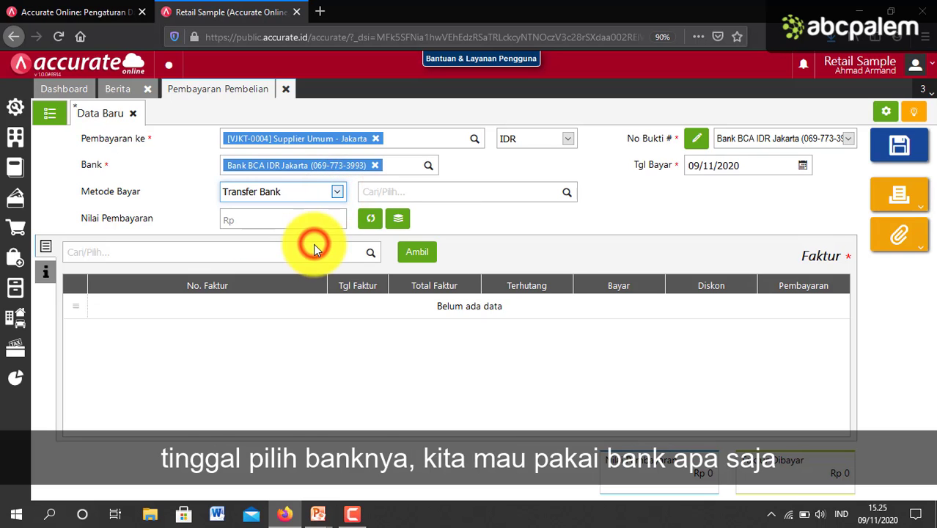
{"action": "left_click", "coordinate": [566, 195]}
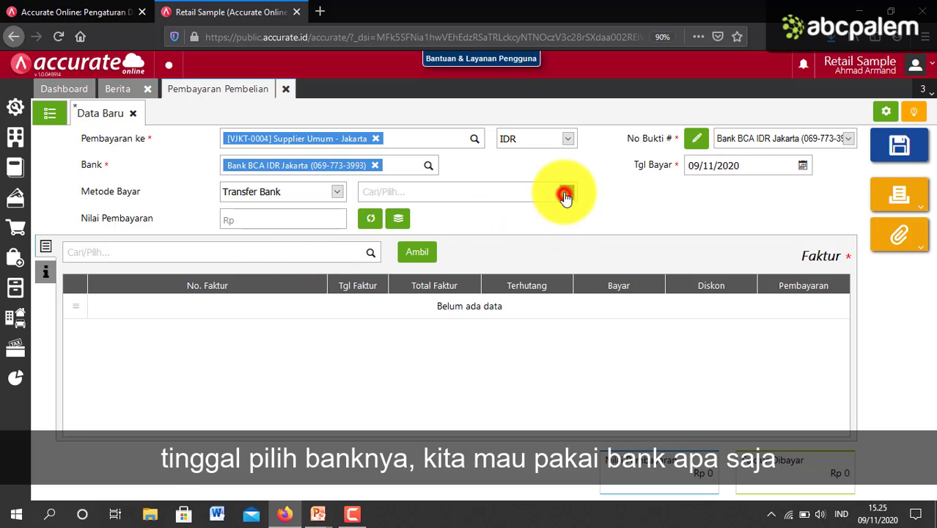
{"action": "left_click", "coordinate": [612, 201]}
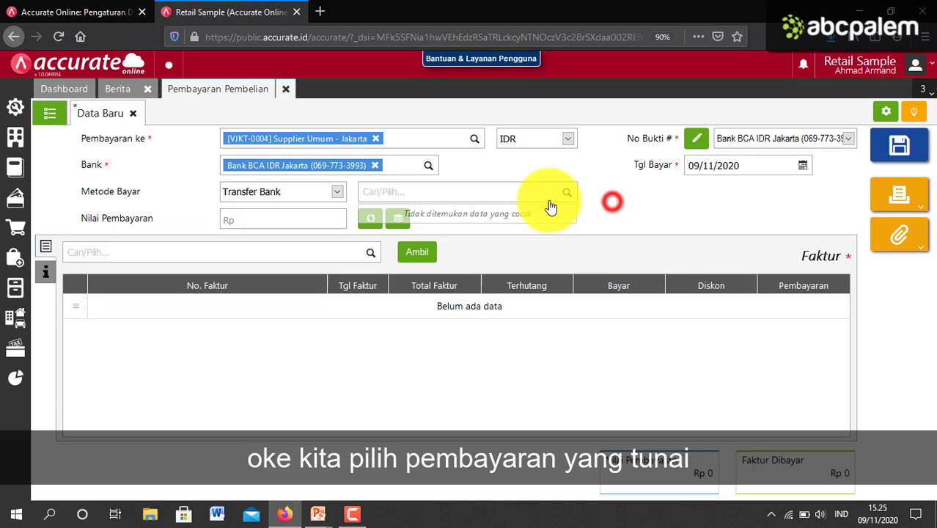
{"action": "left_click", "coordinate": [336, 191]}
{"action": "left_click", "coordinate": [306, 209]}
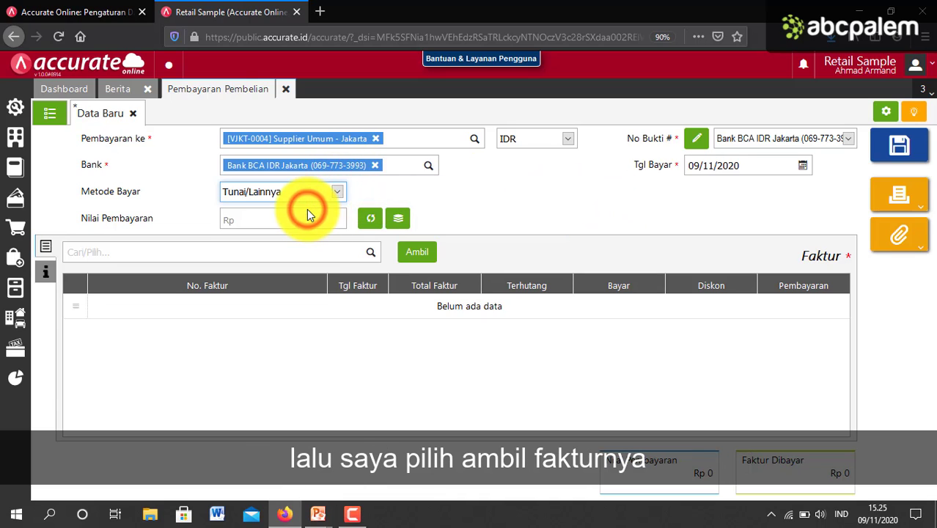
- Bring unpaid invoice PI-0009 into the purchase payment, save the payment and close the form
{"action": "left_click", "coordinate": [421, 258]}
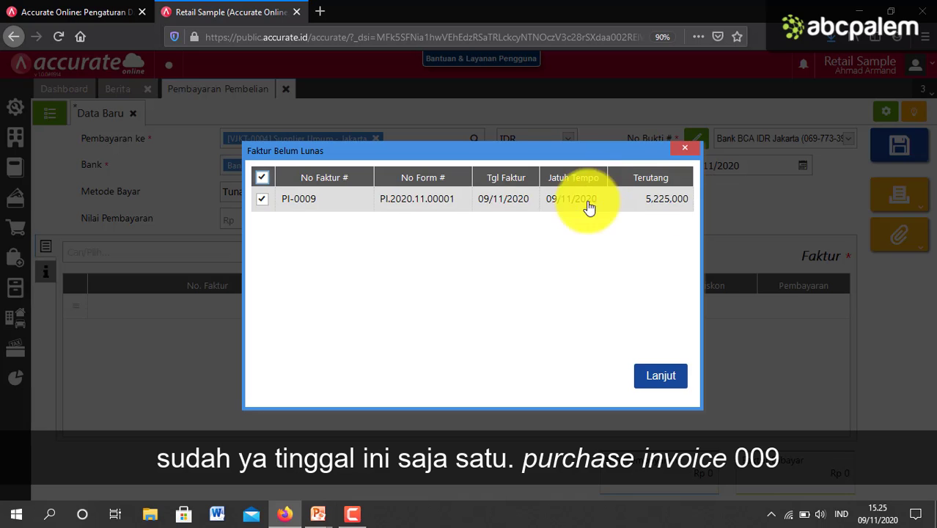
{"action": "left_click", "coordinate": [662, 371]}
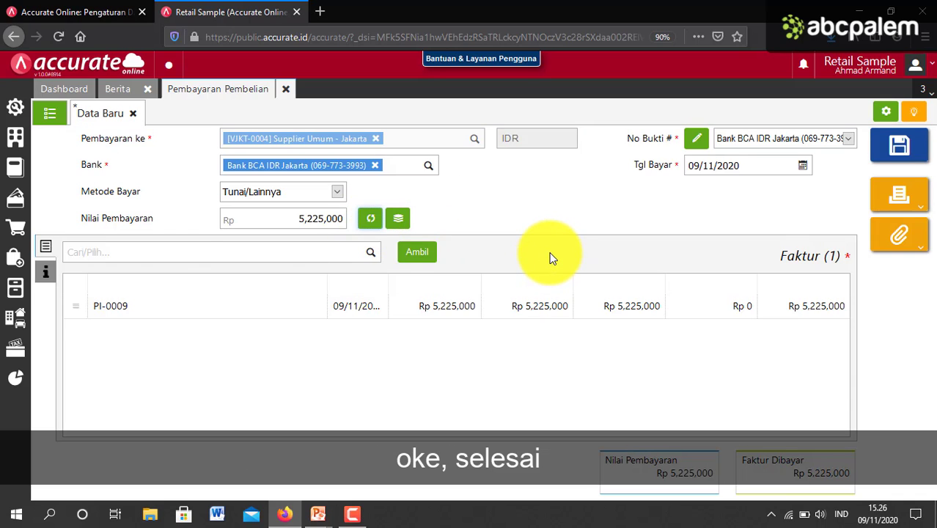
{"action": "left_click", "coordinate": [42, 273]}
{"action": "left_click", "coordinate": [45, 247]}
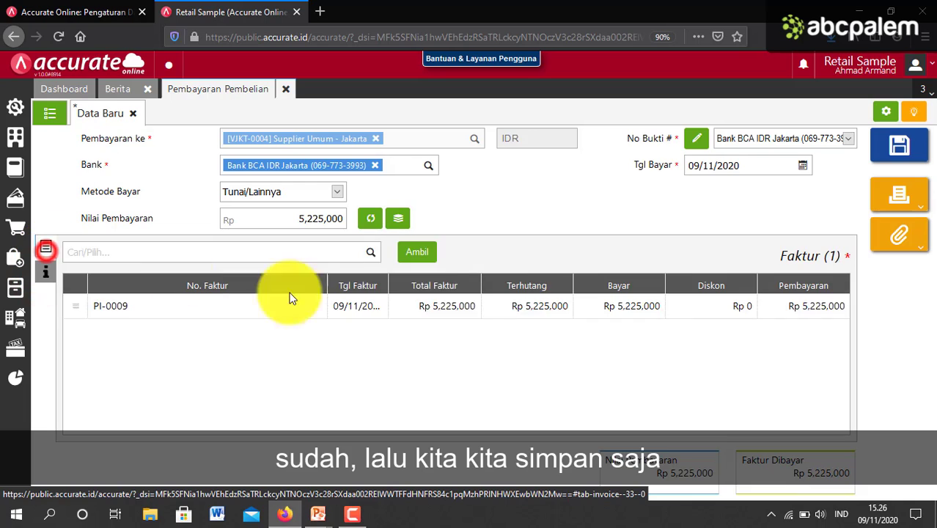
{"action": "left_click", "coordinate": [909, 154]}
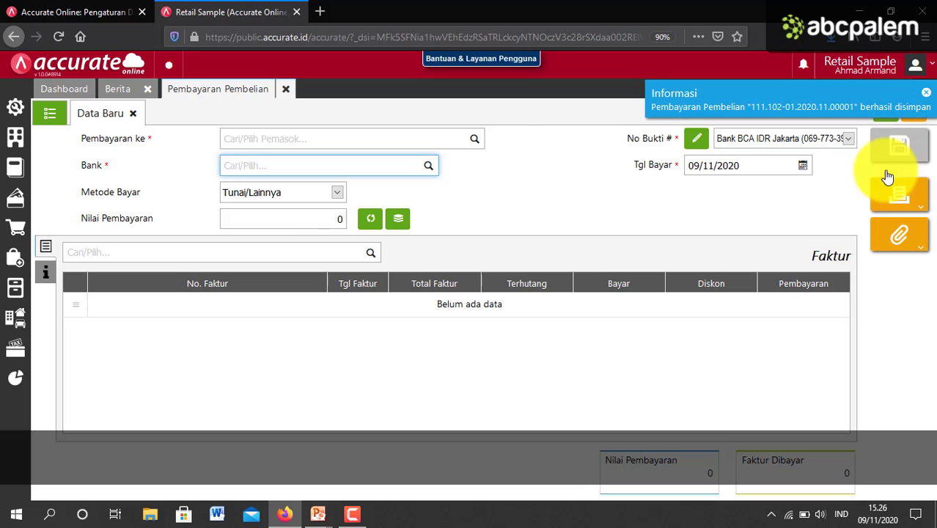
{"action": "left_click", "coordinate": [286, 89]}
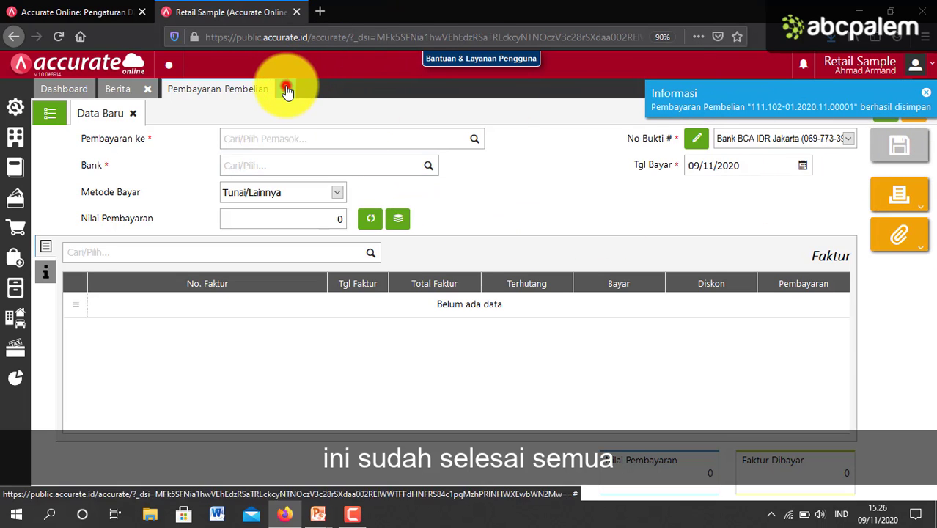